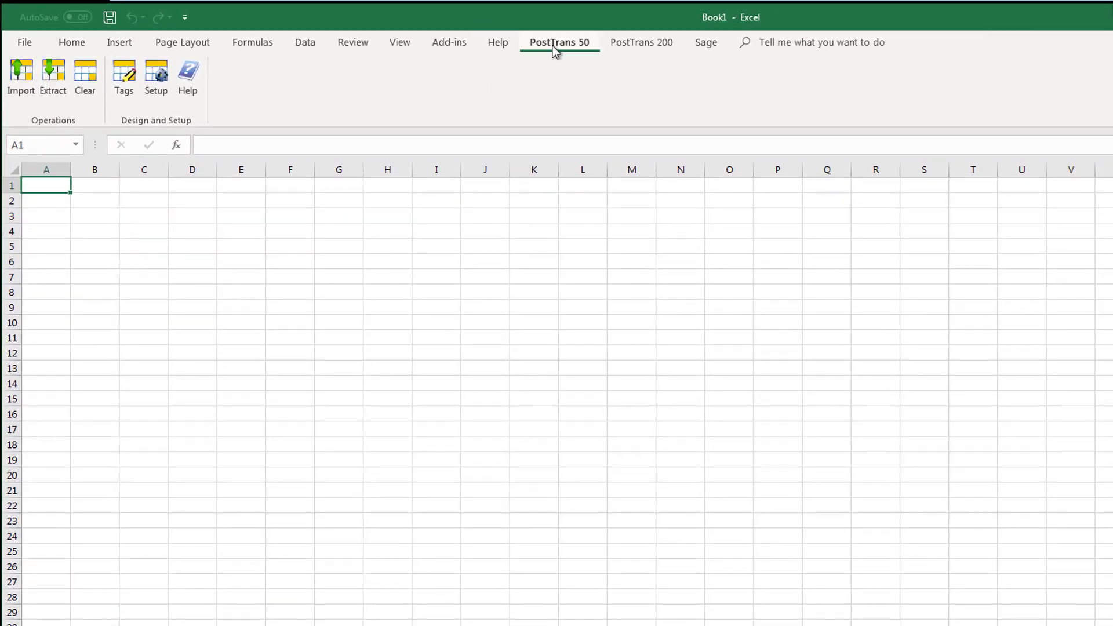
Step: Search the PostTrans Help examples for 'pay' and open the Sage50FileImportPayment.xlsx CSV orders-with-payment template
{"action": "left_click", "coordinate": [188, 92]}
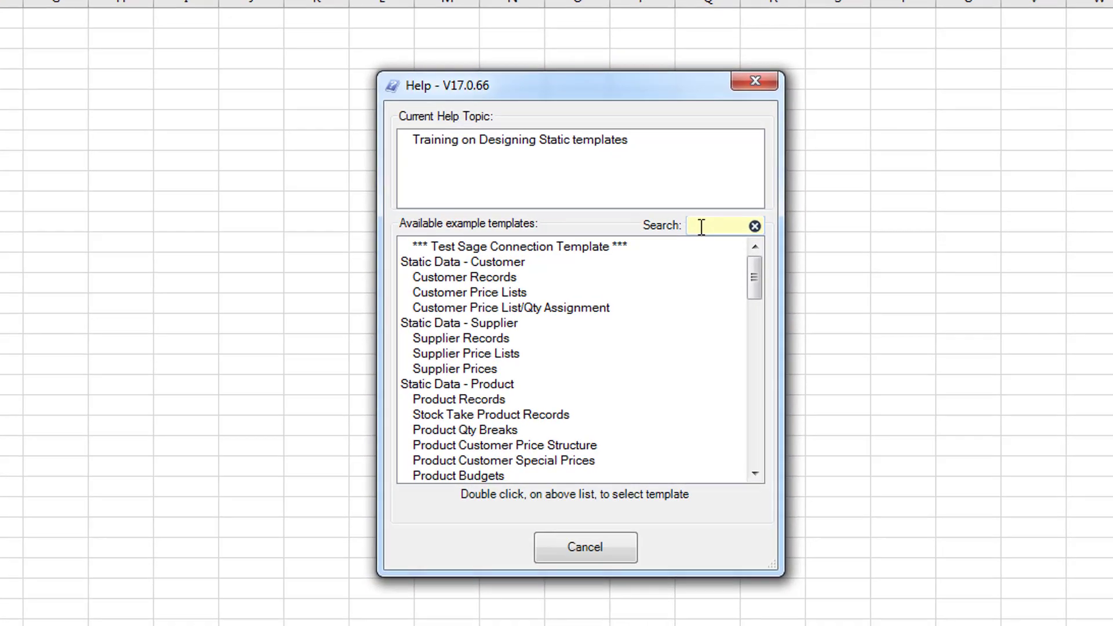
{"action": "type", "text": "pay"}
{"action": "left_click", "coordinate": [610, 293]}
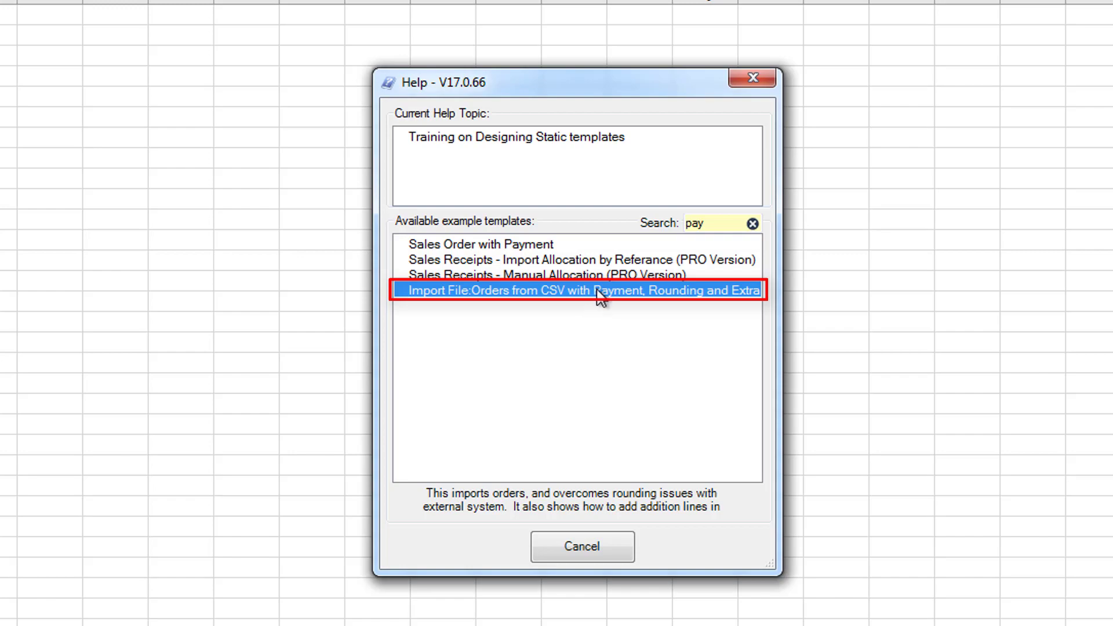
{"action": "double_click", "coordinate": [598, 293]}
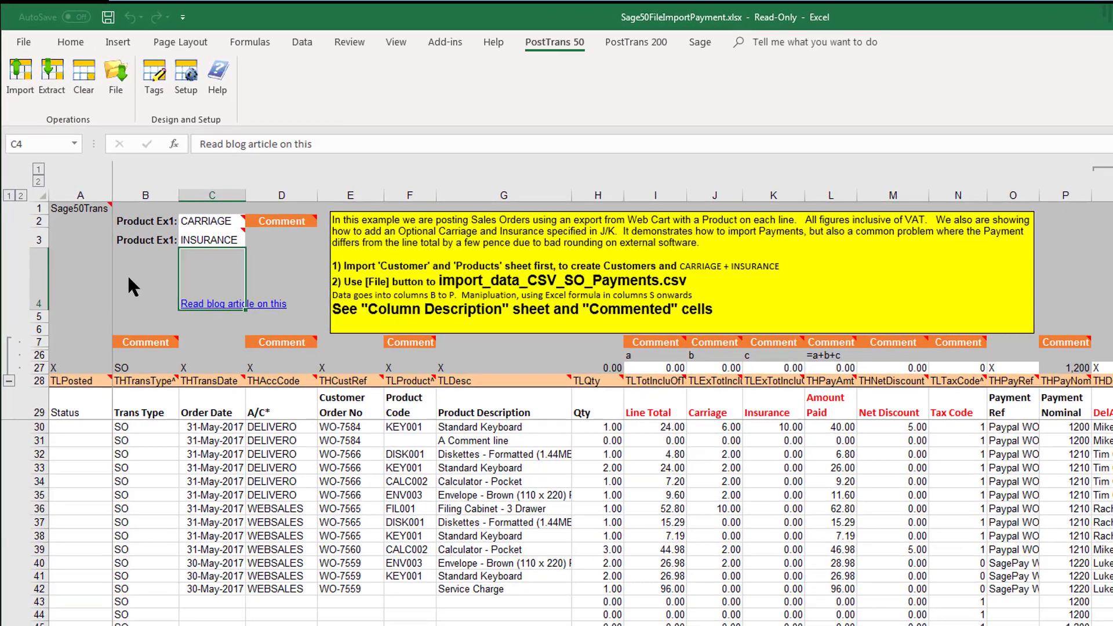
Step: Clear the sample order data from the sheet, confirming with Yes
{"action": "left_click", "coordinate": [105, 211]}
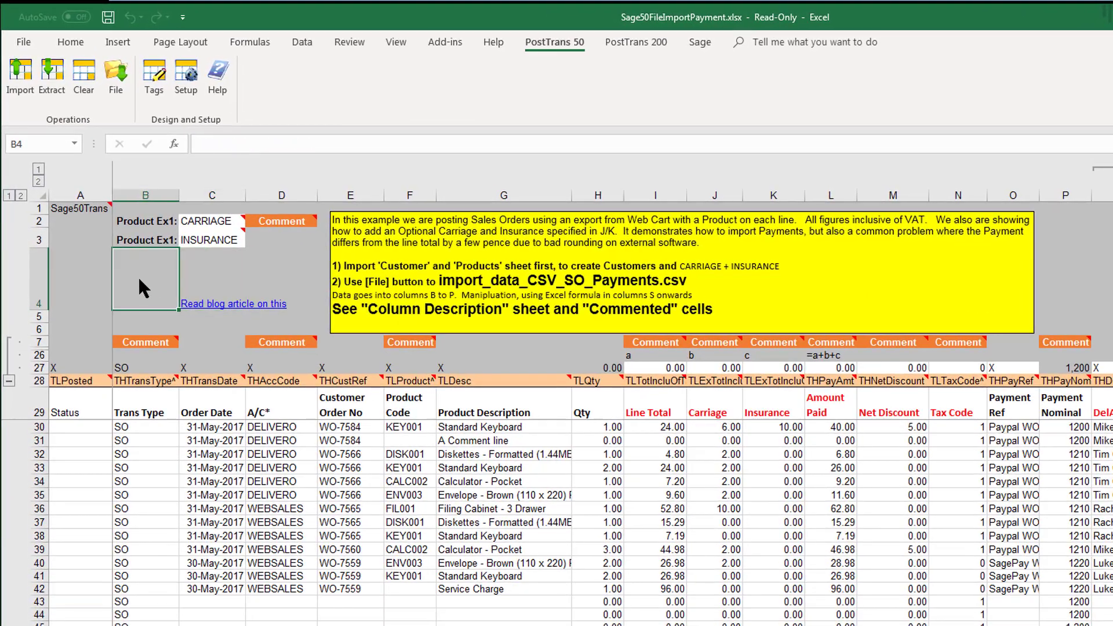
{"action": "left_click", "coordinate": [84, 77]}
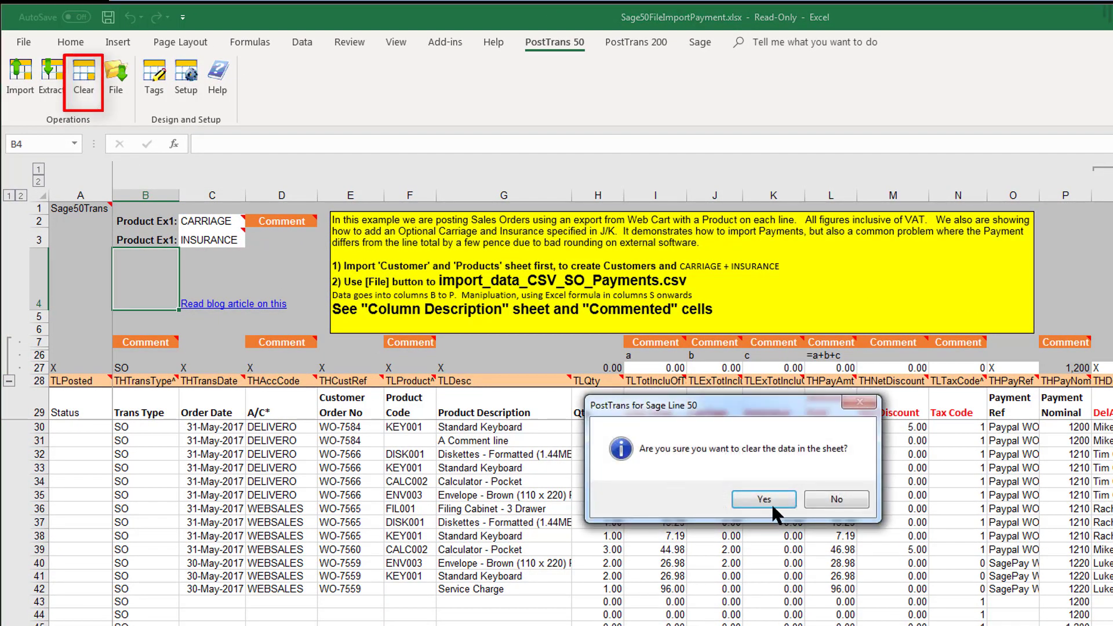
{"action": "left_click", "coordinate": [771, 500]}
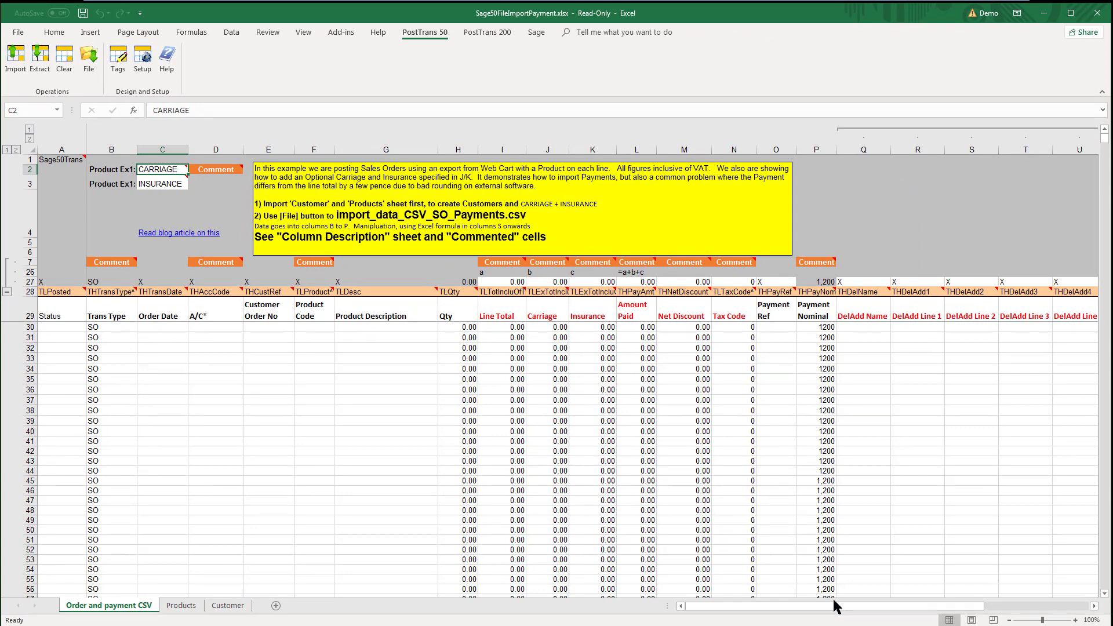
Step: Collapse the delivery-address column group over columns Q–V
{"action": "left_click_drag", "start_coordinate": [835, 606], "coordinate": [887, 607]}
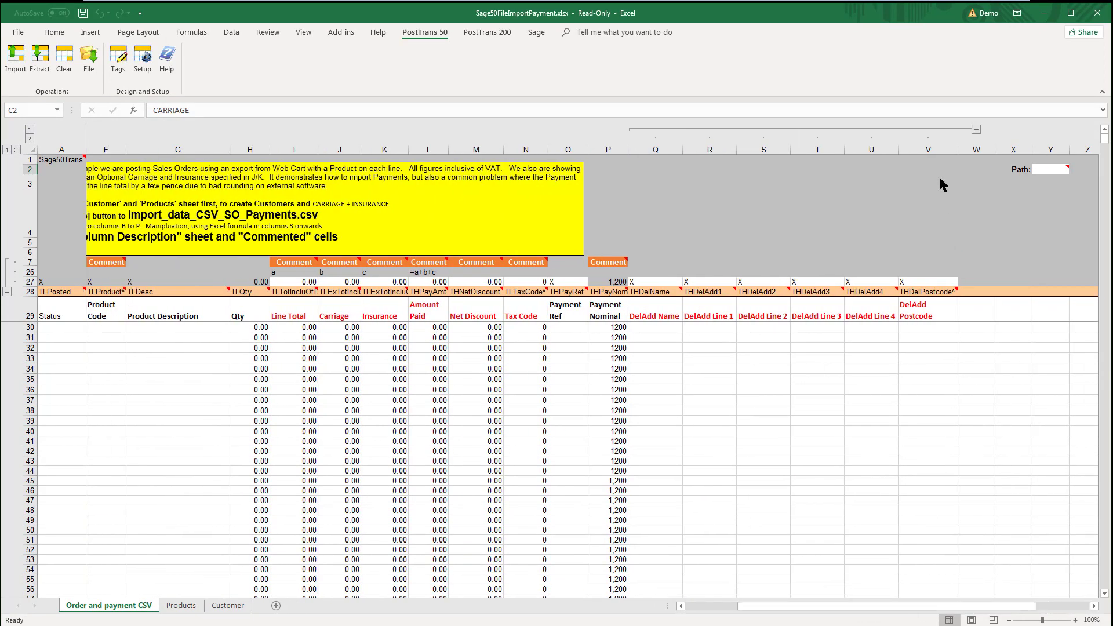
{"action": "left_click", "coordinate": [976, 130]}
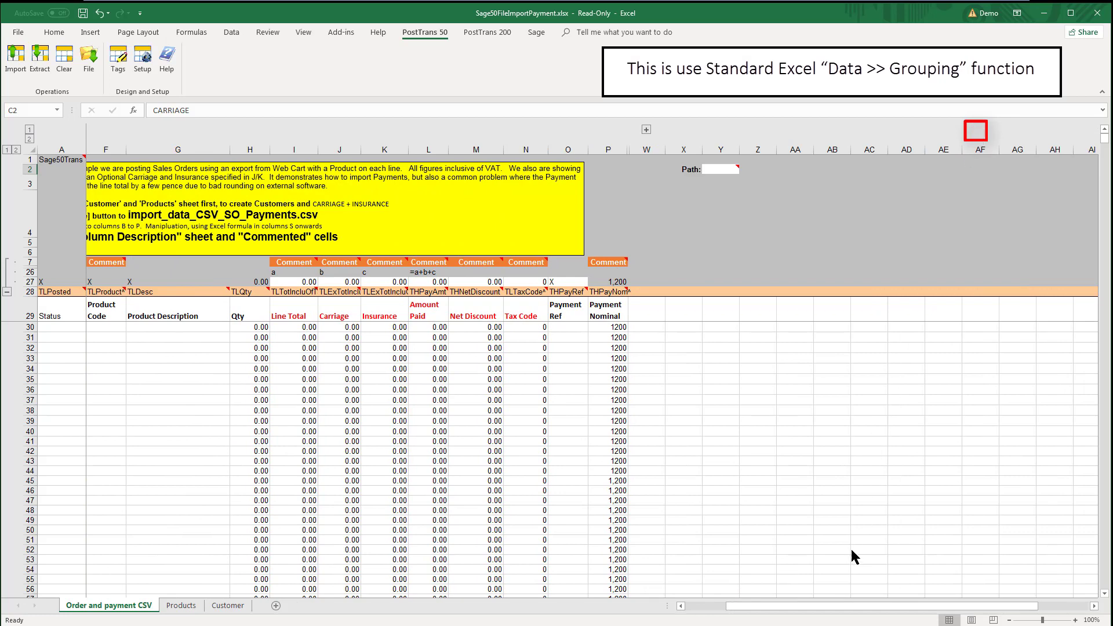
{"action": "left_click_drag", "start_coordinate": [808, 607], "coordinate": [708, 610]}
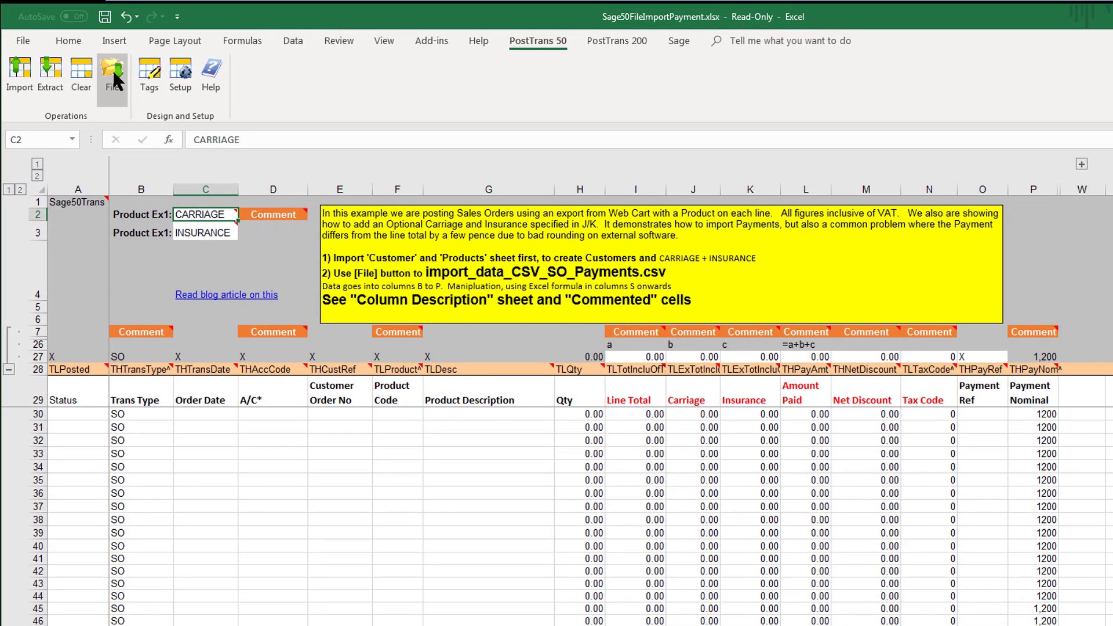
Step: Import import_data_CSV_SO_Payments.csv into the sheet through PostTrans File
{"action": "left_click", "coordinate": [113, 75]}
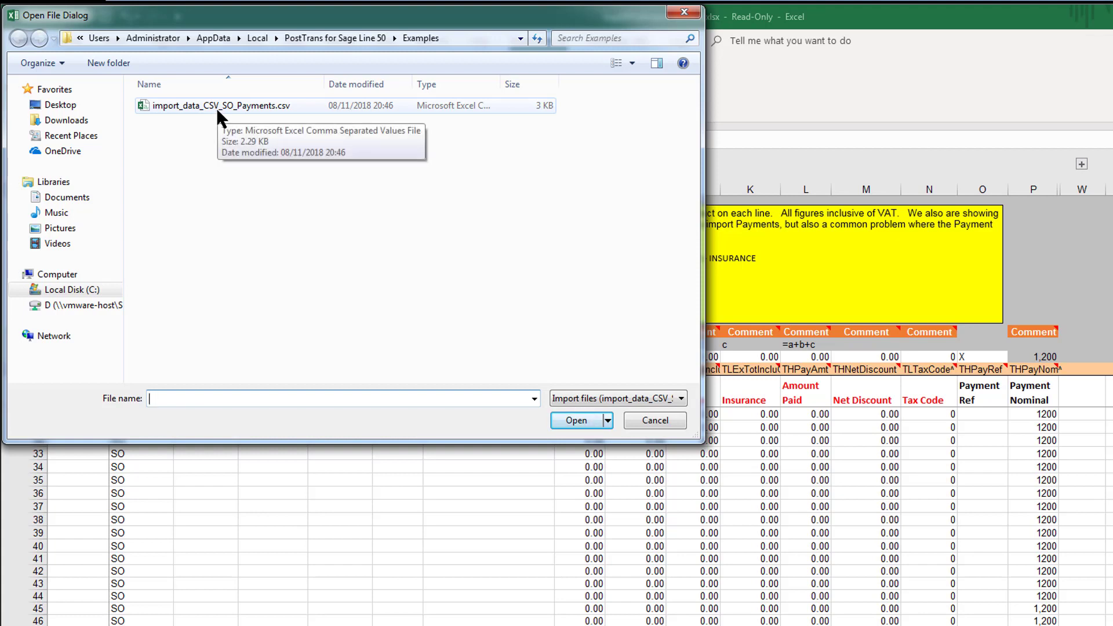
{"action": "double_click", "coordinate": [215, 107]}
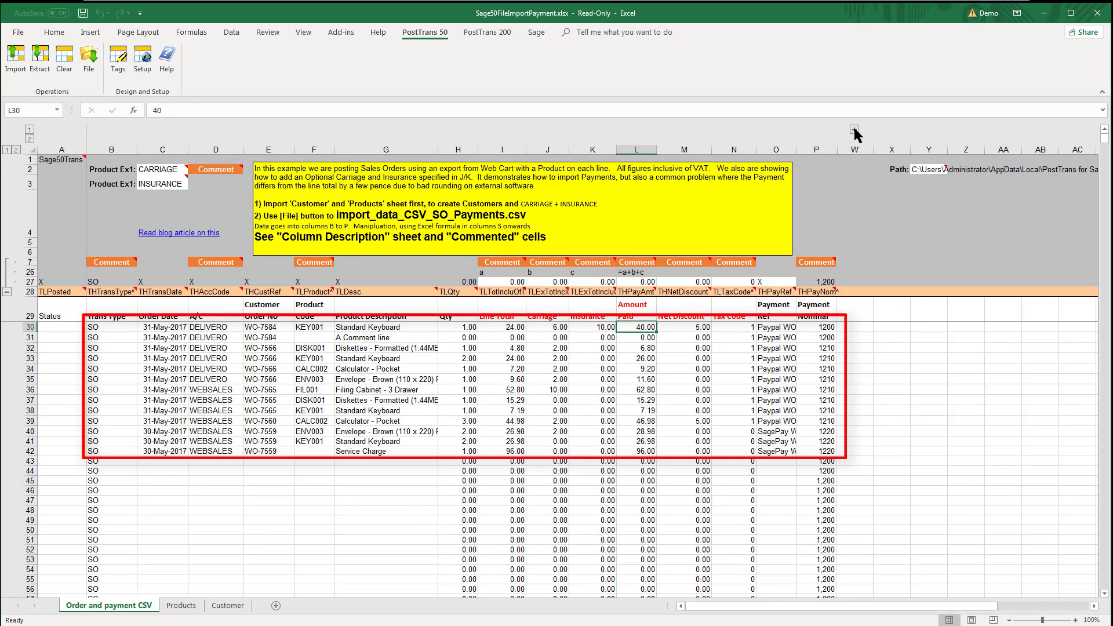
{"action": "left_click", "coordinate": [1041, 158]}
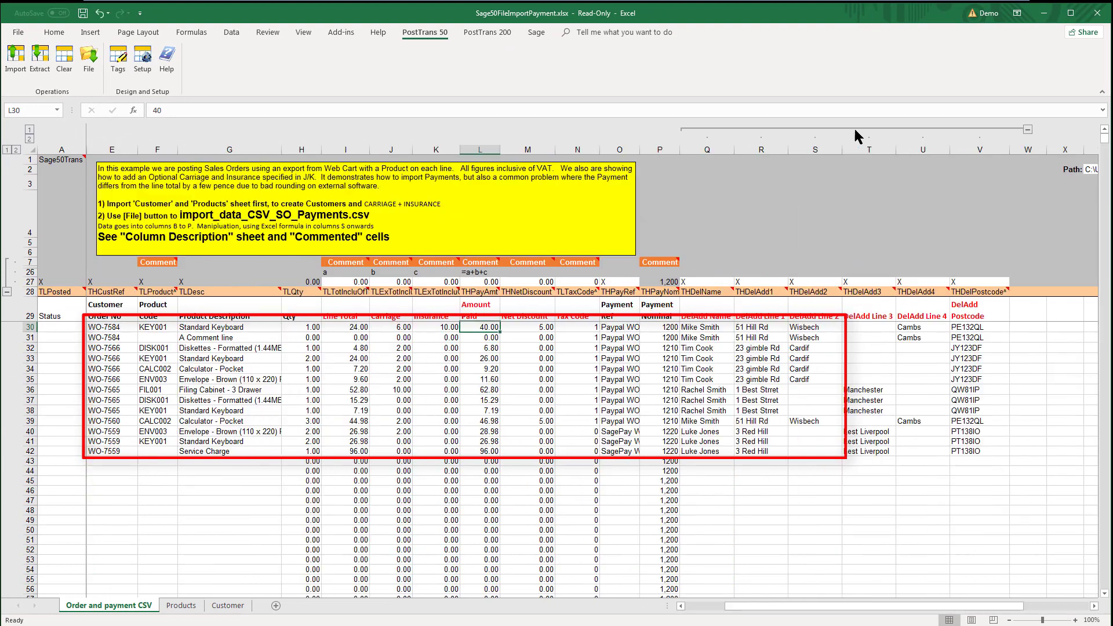
{"action": "left_click", "coordinate": [1027, 129]}
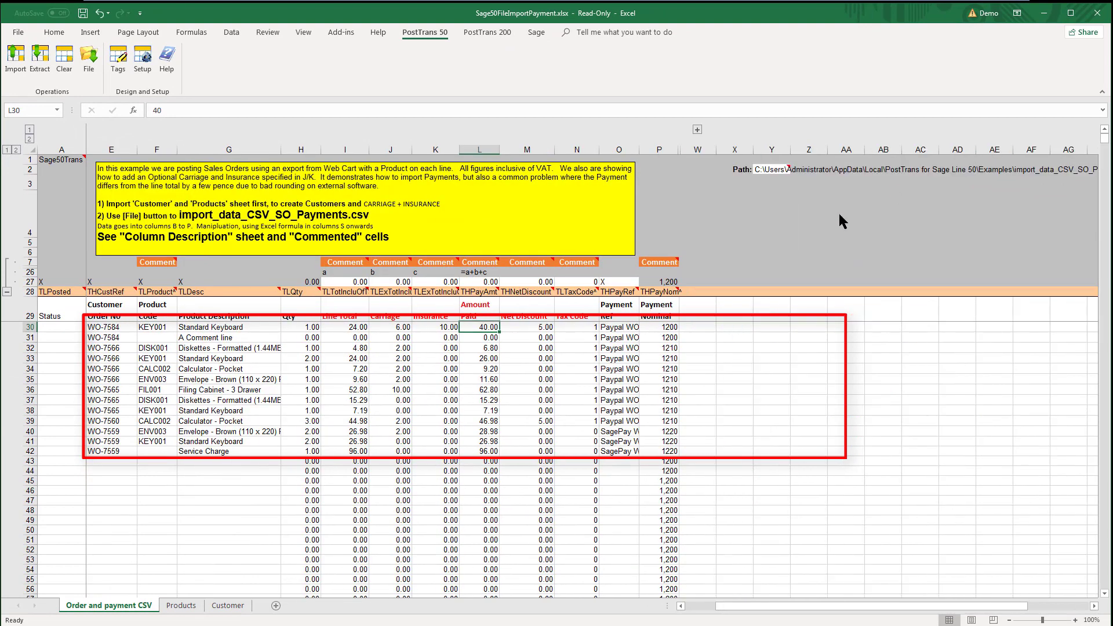
{"action": "left_click", "coordinate": [696, 605]}
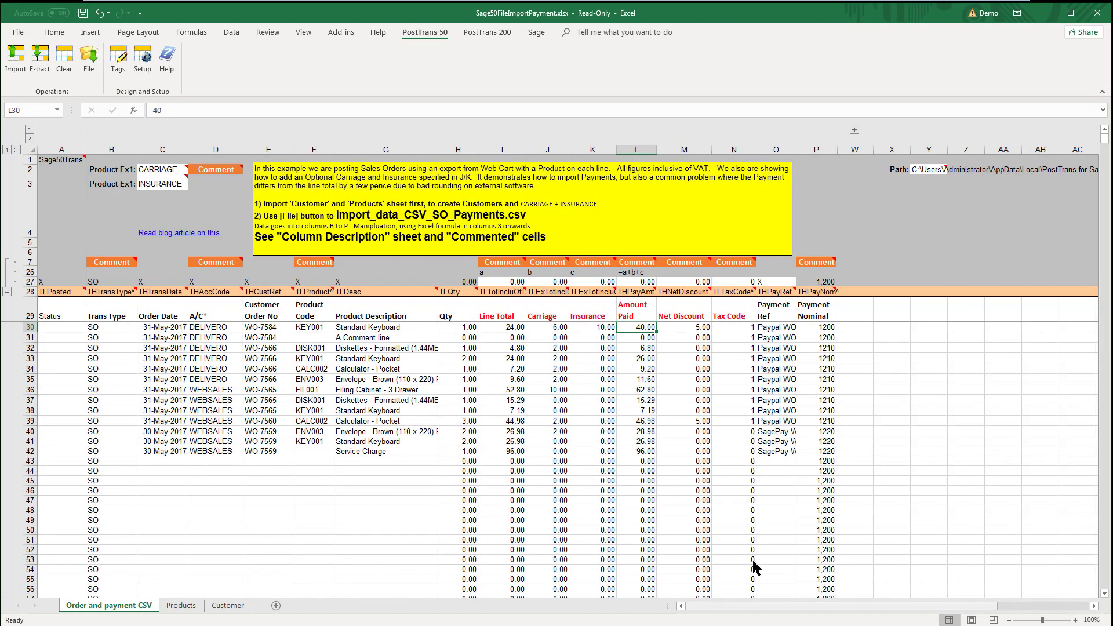
{"action": "left_click", "coordinate": [905, 294]}
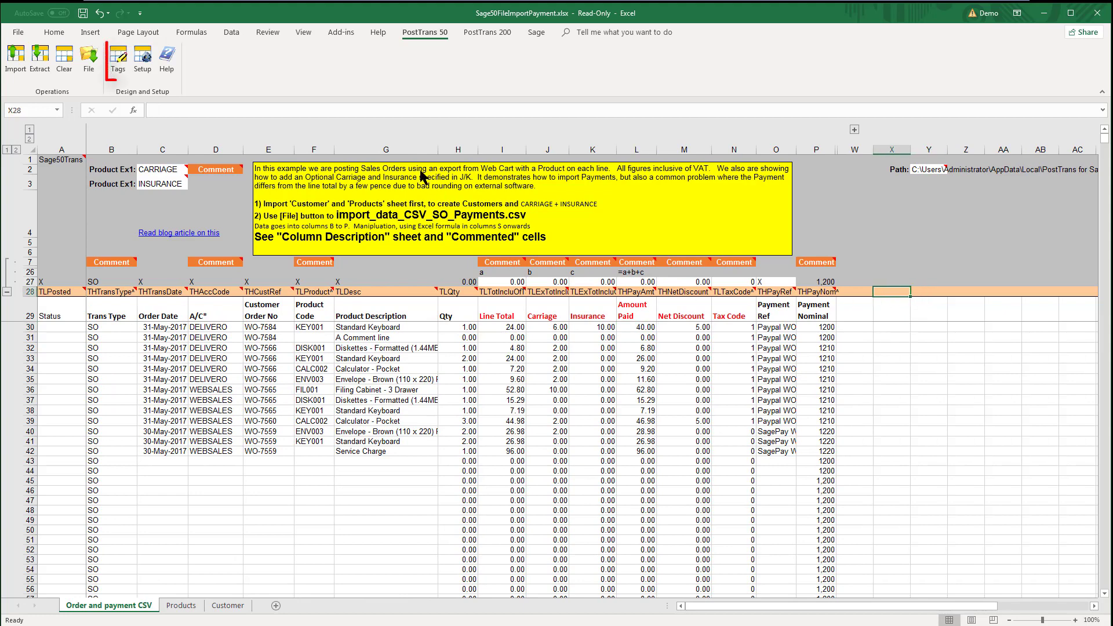
{"action": "left_click", "coordinate": [119, 58]}
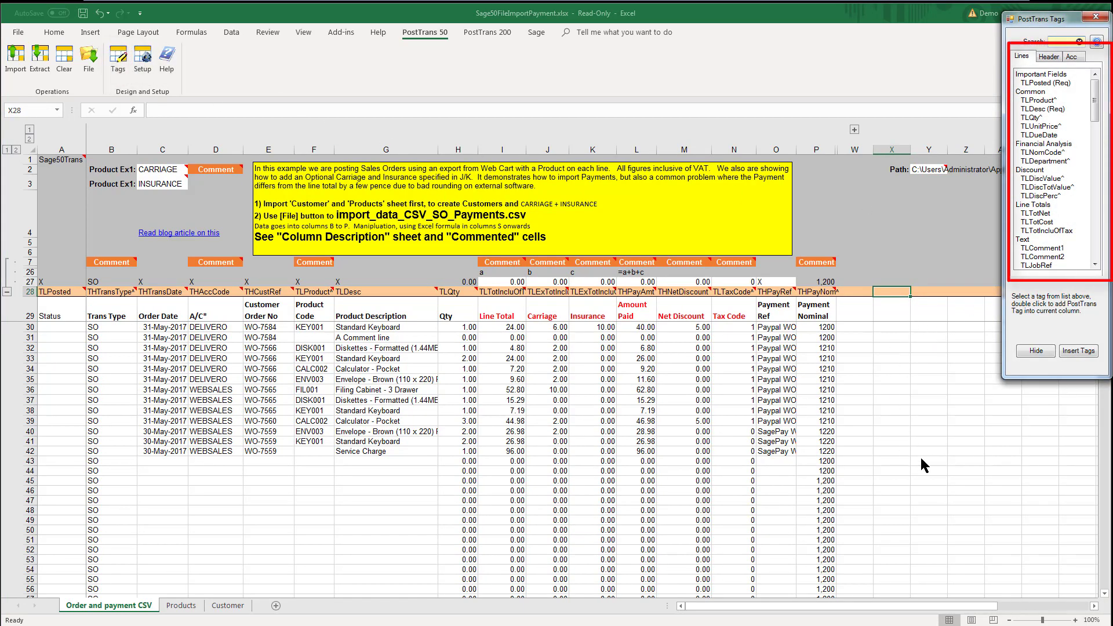
{"action": "left_click", "coordinate": [1036, 352]}
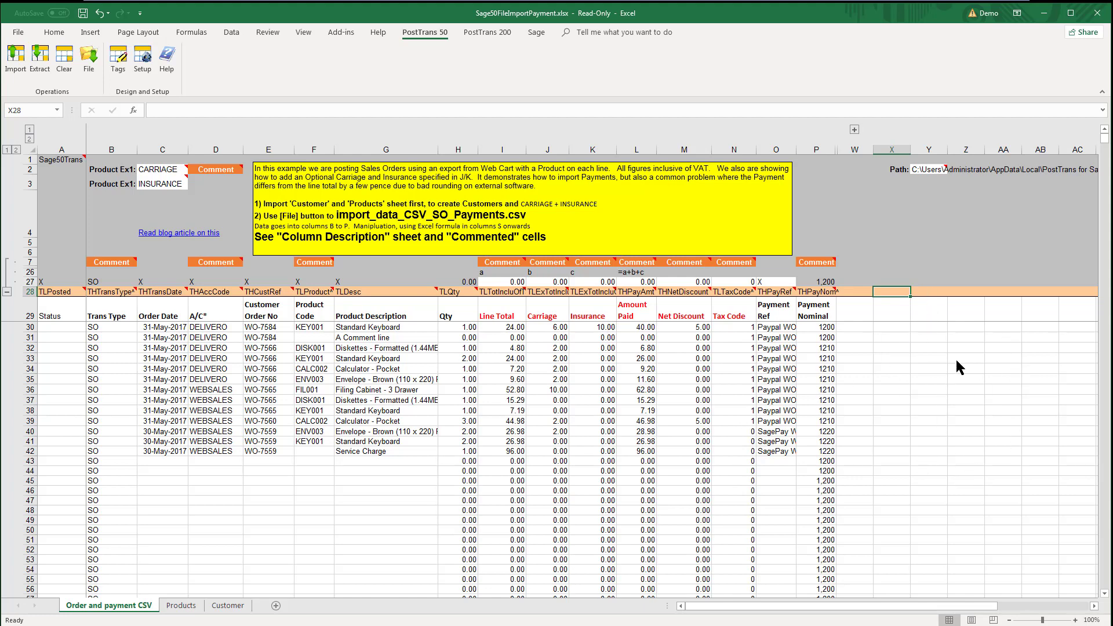
{"action": "left_click", "coordinate": [825, 329]}
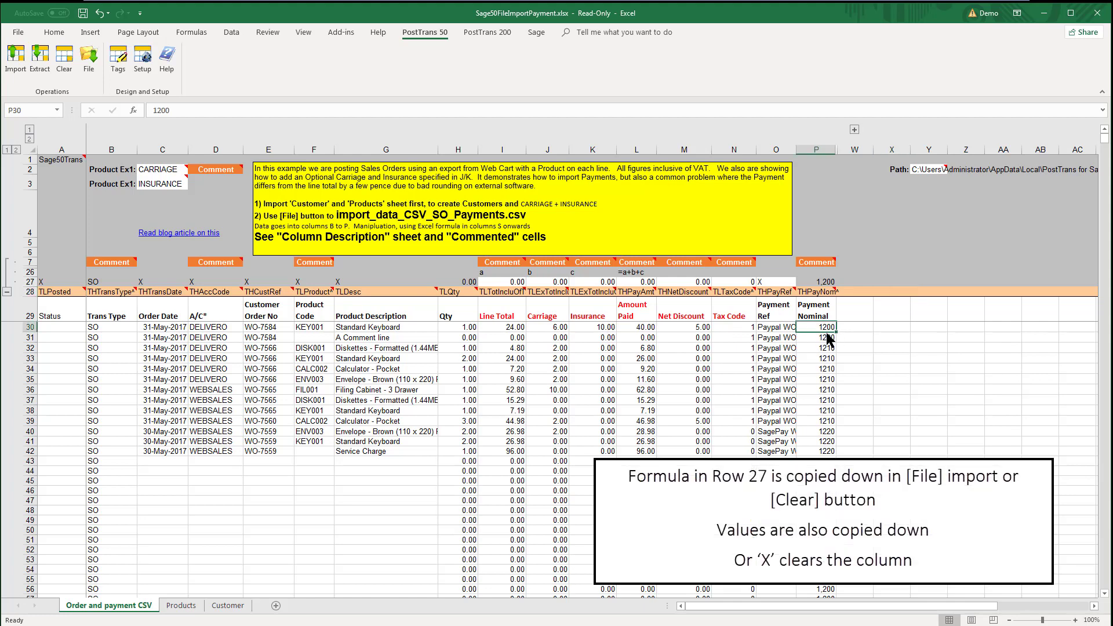
{"action": "left_click", "coordinate": [822, 283]}
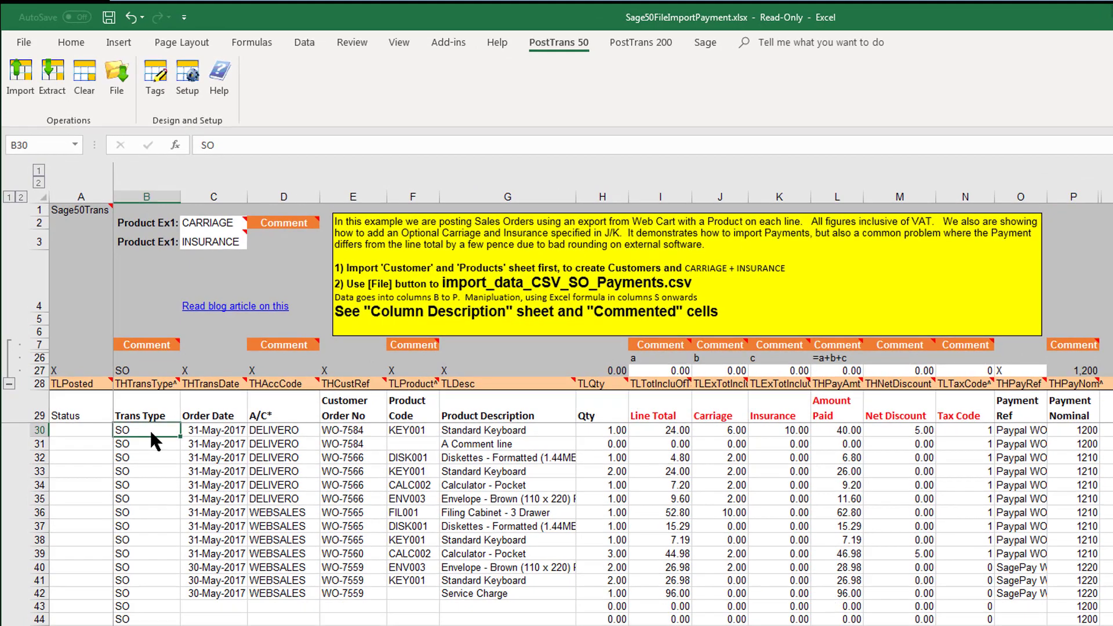
{"action": "left_click_drag", "start_coordinate": [138, 397], "coordinate": [130, 542]}
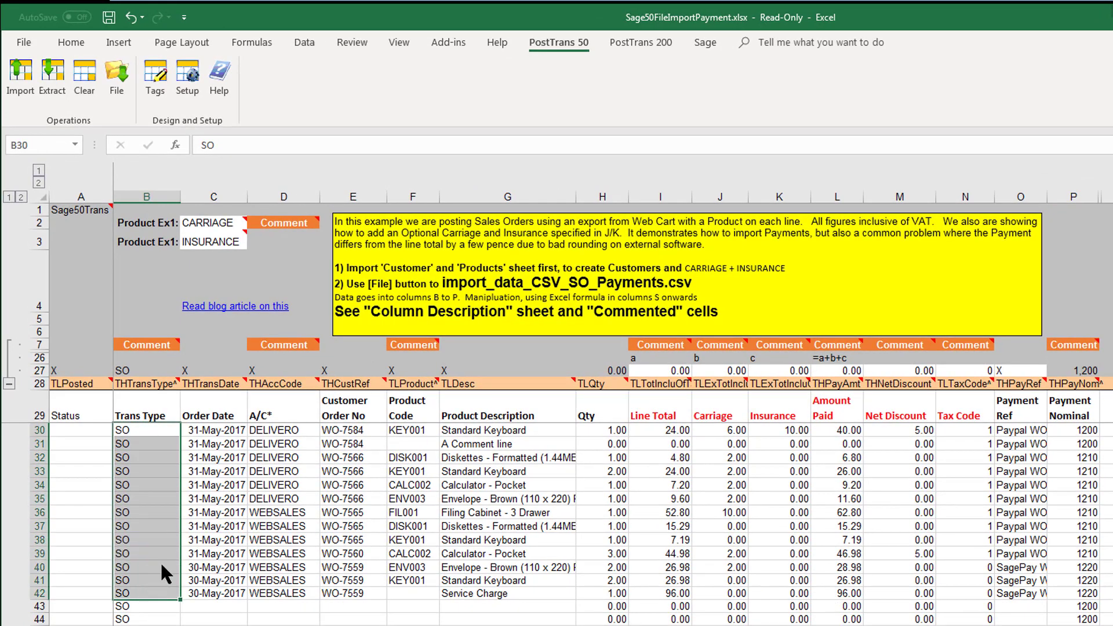
{"action": "left_click", "coordinate": [281, 432]}
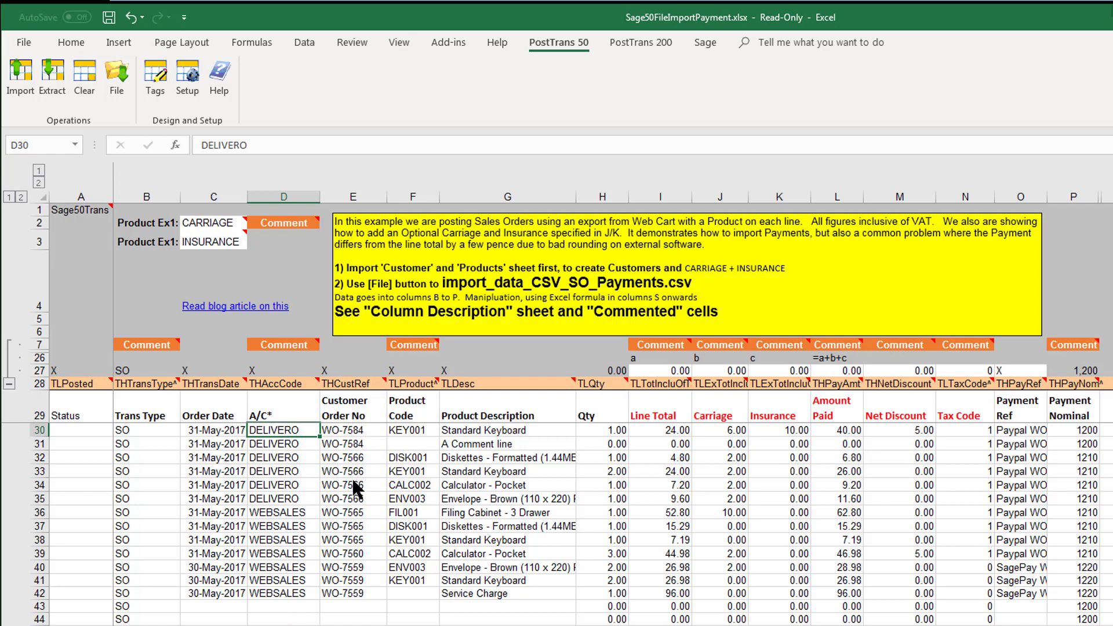
{"action": "left_click_drag", "start_coordinate": [223, 432], "coordinate": [226, 473]}
{"action": "left_click_drag", "start_coordinate": [279, 432], "coordinate": [282, 476]}
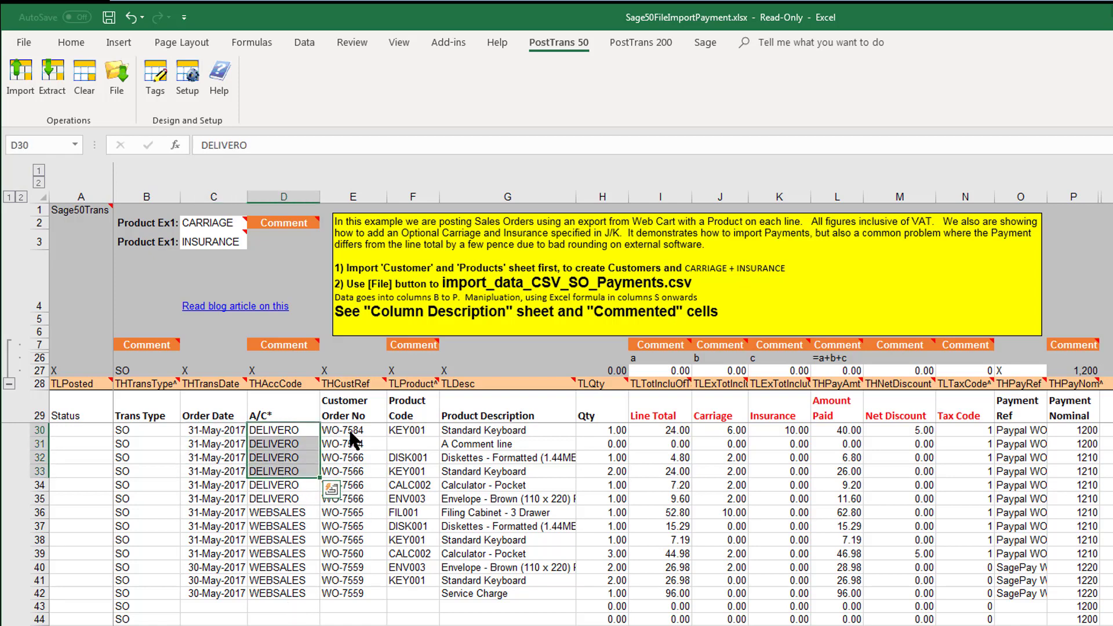
{"action": "left_click_drag", "start_coordinate": [351, 432], "coordinate": [351, 478]}
{"action": "key", "text": "Right"}
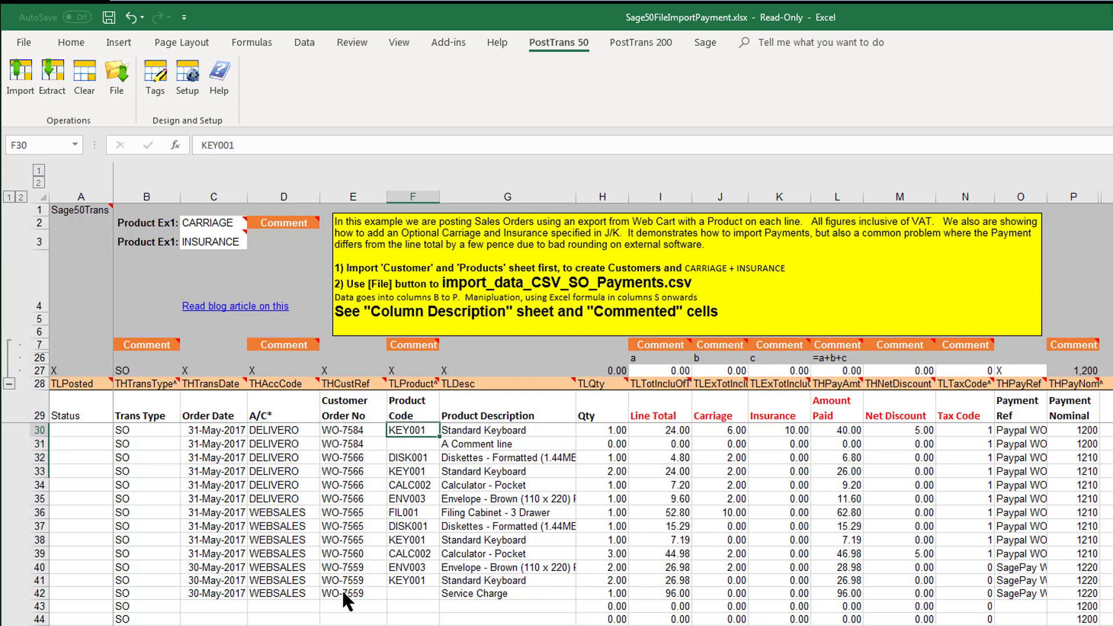
{"action": "mouse_move", "coordinate": [353, 433]}
{"action": "left_mouse_down"}
{"action": "mouse_move", "coordinate": [354, 461]}
{"action": "mouse_move", "coordinate": [353, 445]}
{"action": "mouse_move", "coordinate": [370, 464]}
{"action": "mouse_move", "coordinate": [366, 537]}
{"action": "left_mouse_up"}
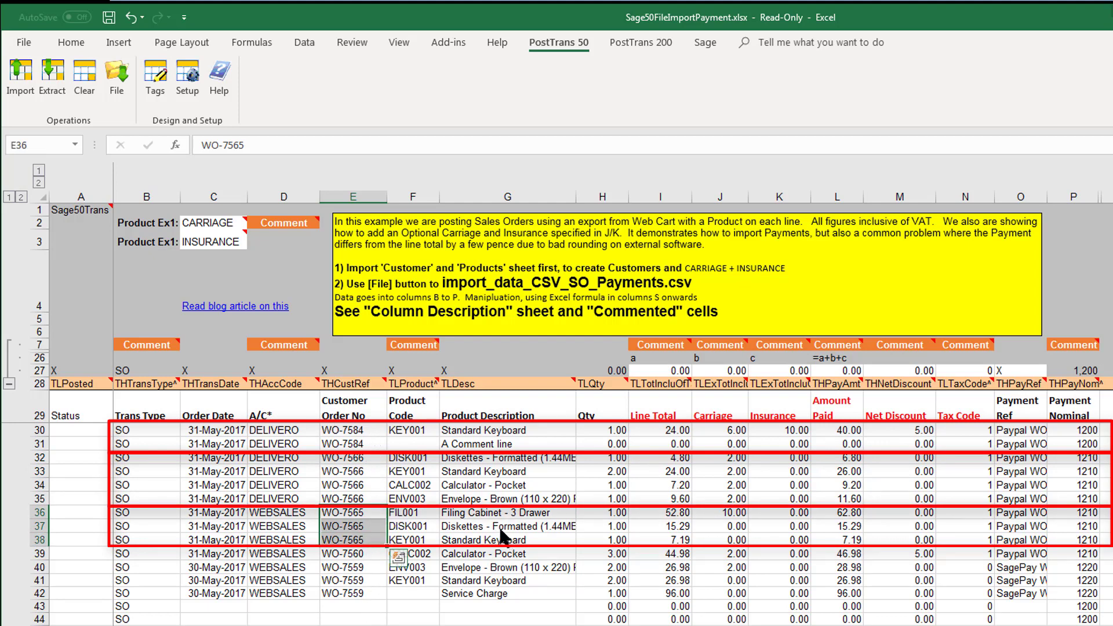
{"action": "left_click", "coordinate": [426, 426]}
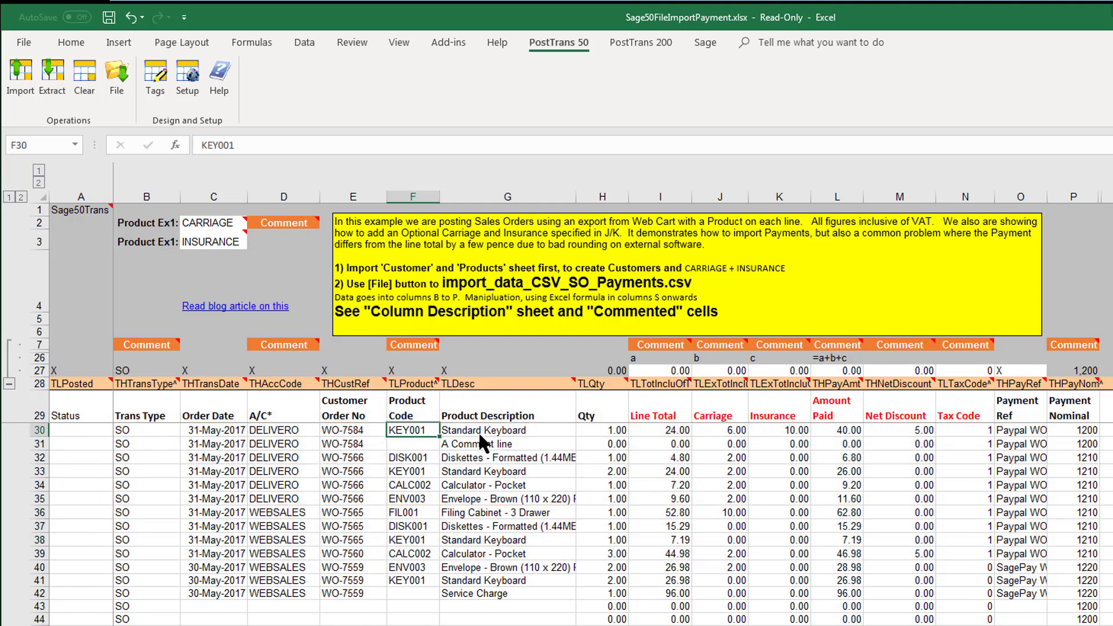
{"action": "key", "text": "Left"}
{"action": "key", "text": "Left"}
{"action": "key", "text": "Left"}
{"action": "key", "text": "Left"}
{"action": "key", "text": "Down"}
{"action": "left_click", "coordinate": [475, 444]}
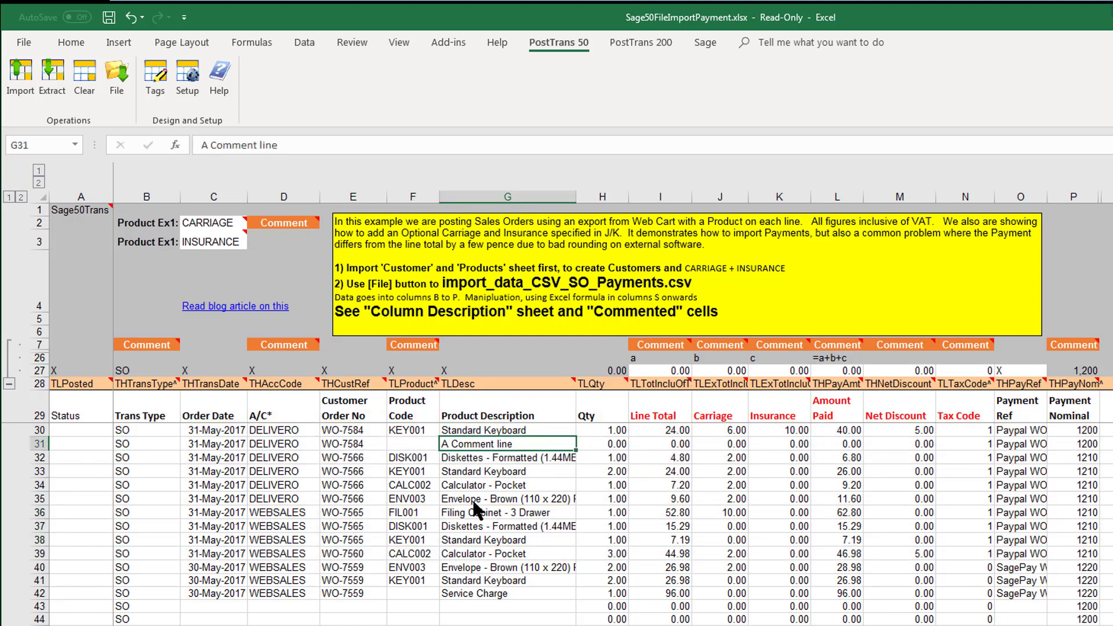
{"action": "left_click", "coordinate": [483, 591]}
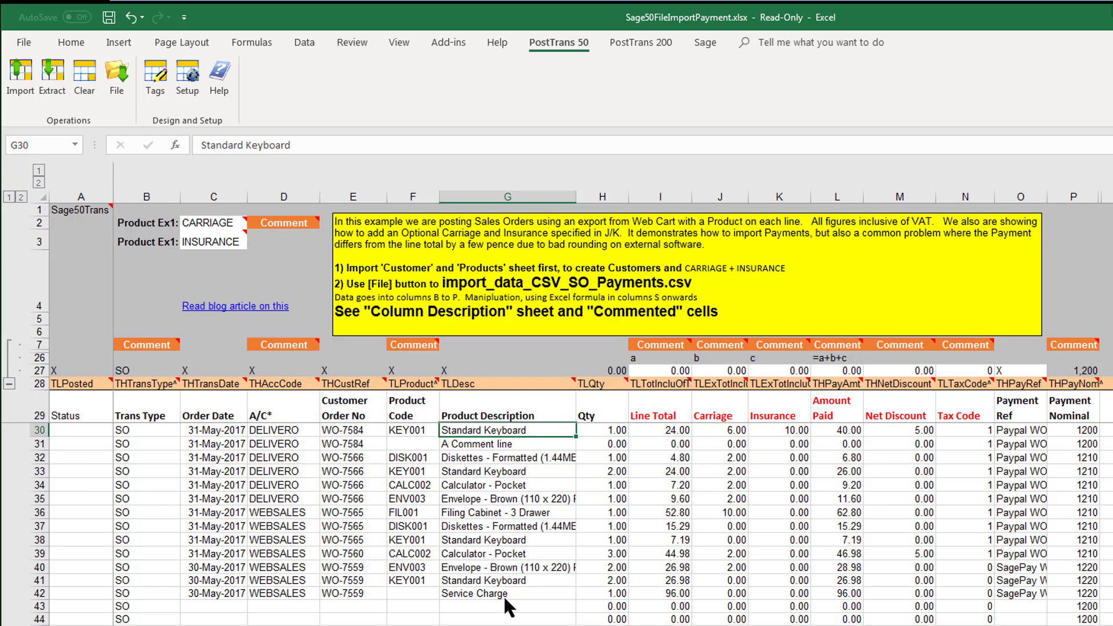
{"action": "left_click", "coordinate": [507, 619]}
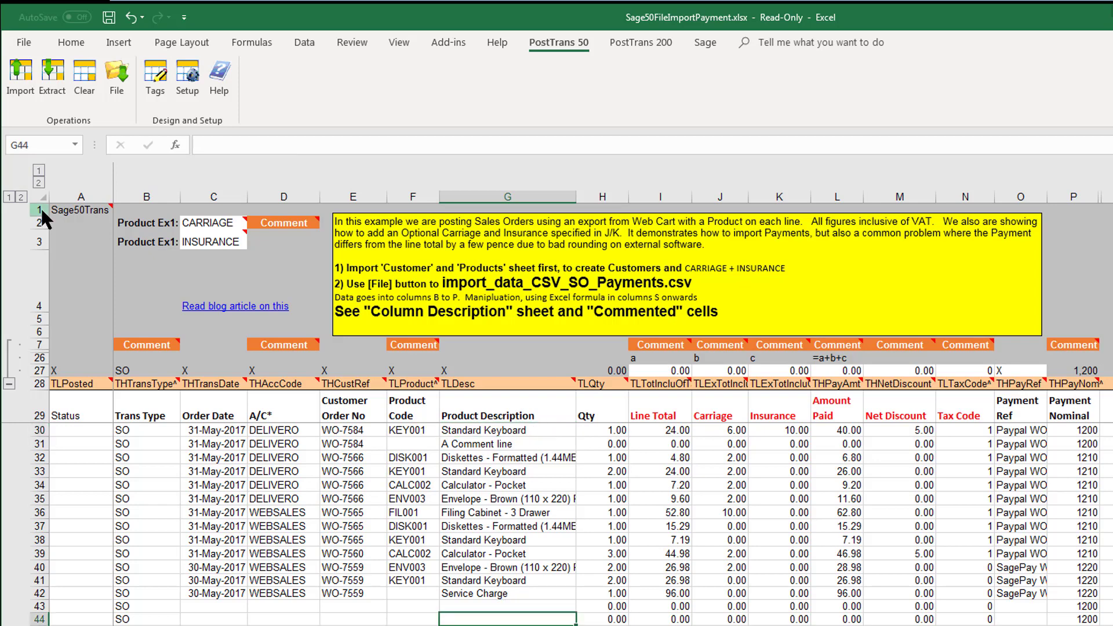
{"action": "left_click_drag", "start_coordinate": [40, 206], "coordinate": [27, 374]}
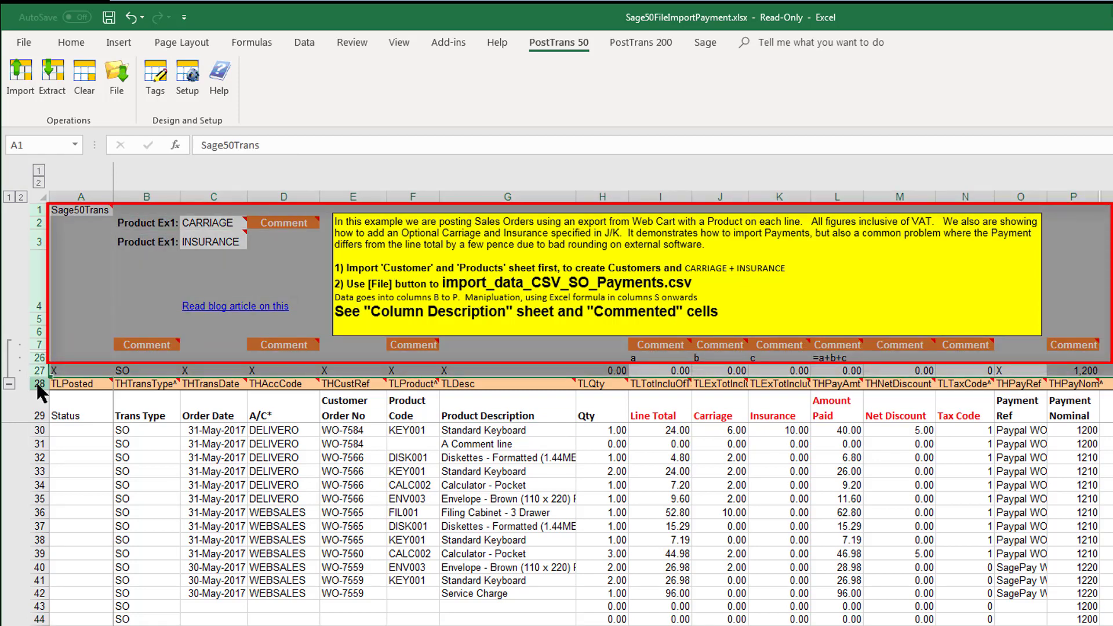
{"action": "left_click", "coordinate": [39, 384]}
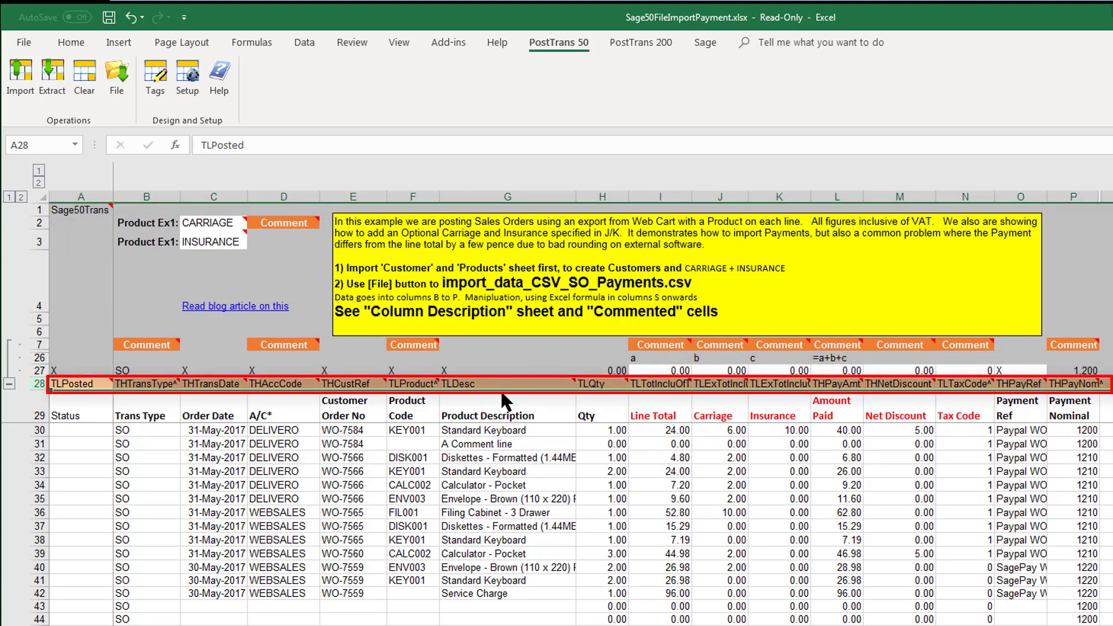
{"action": "left_click", "coordinate": [415, 384]}
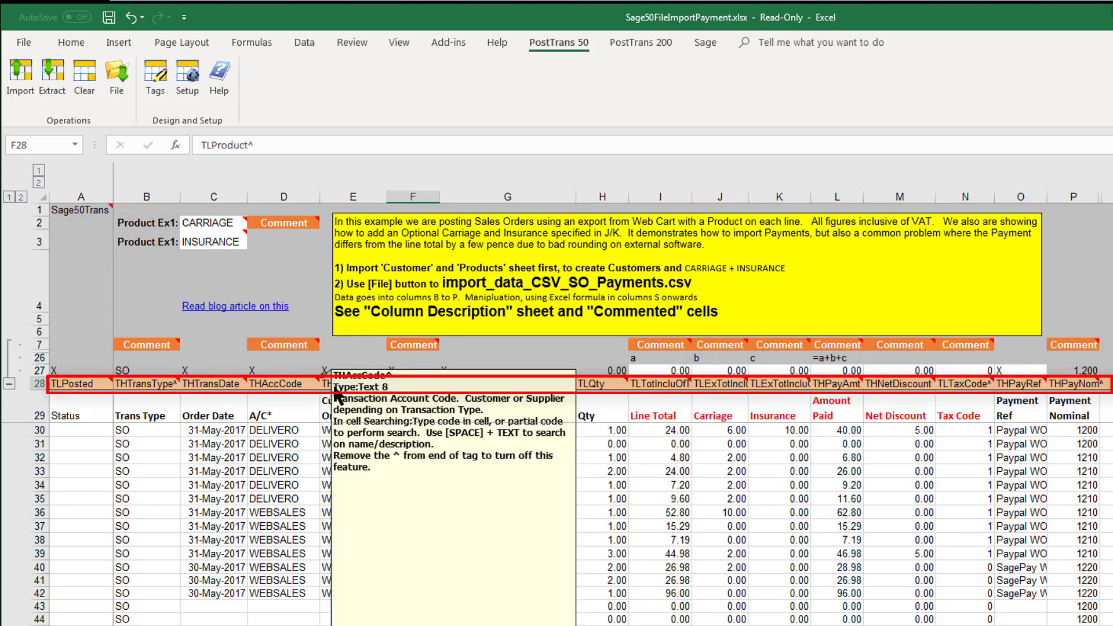
{"action": "left_click", "coordinate": [591, 384]}
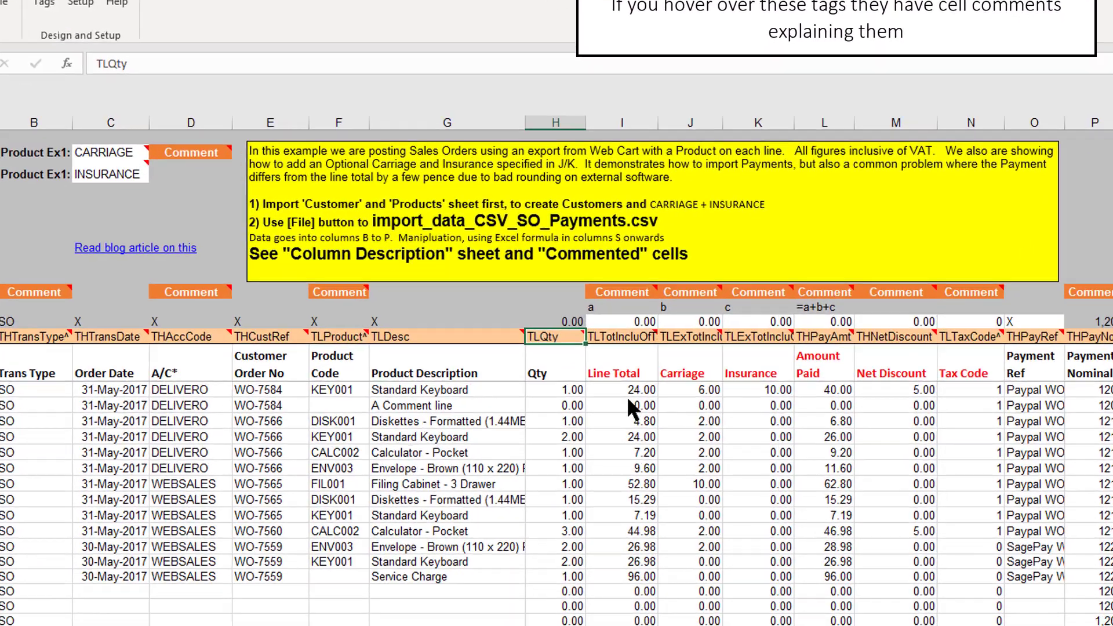
{"action": "left_click", "coordinate": [668, 434]}
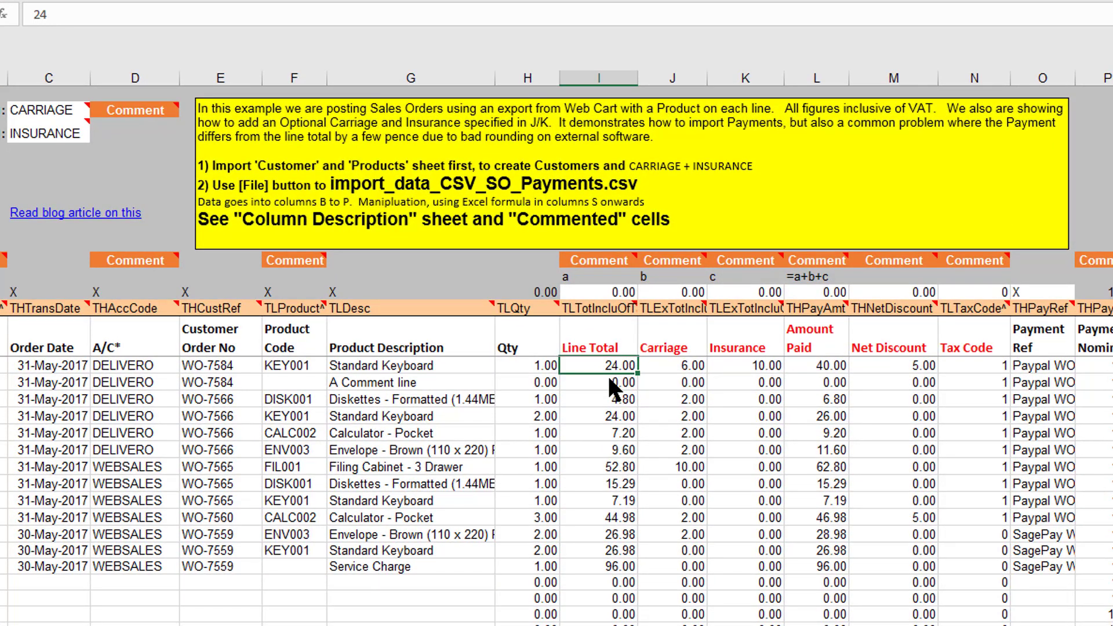
{"action": "left_click", "coordinate": [829, 365]}
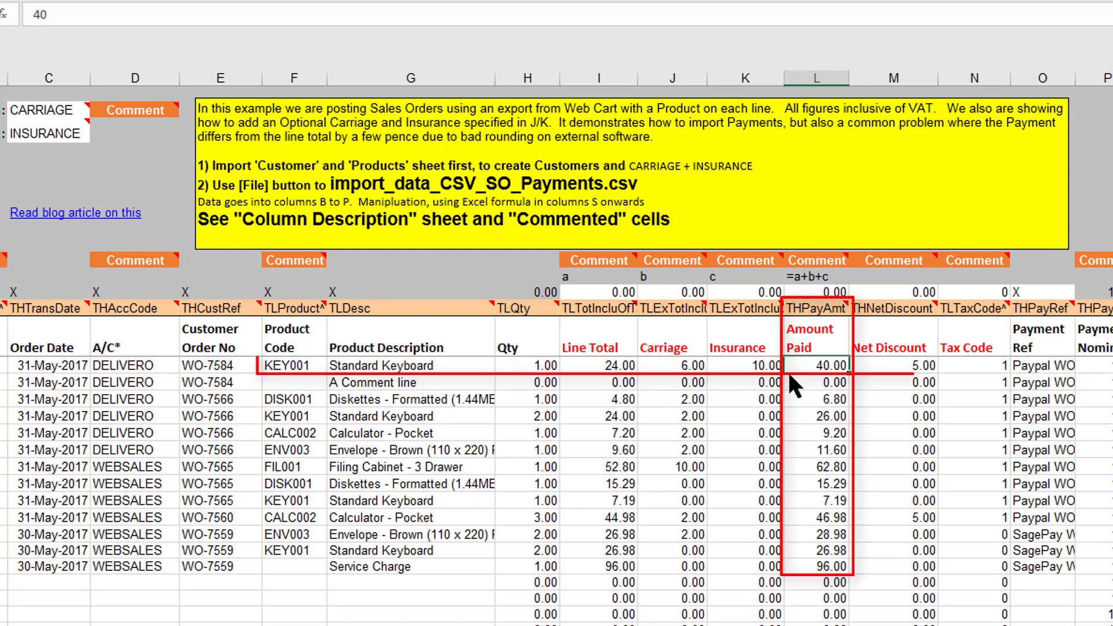
{"action": "left_click", "coordinate": [548, 370]}
{"action": "left_click", "coordinate": [597, 370]}
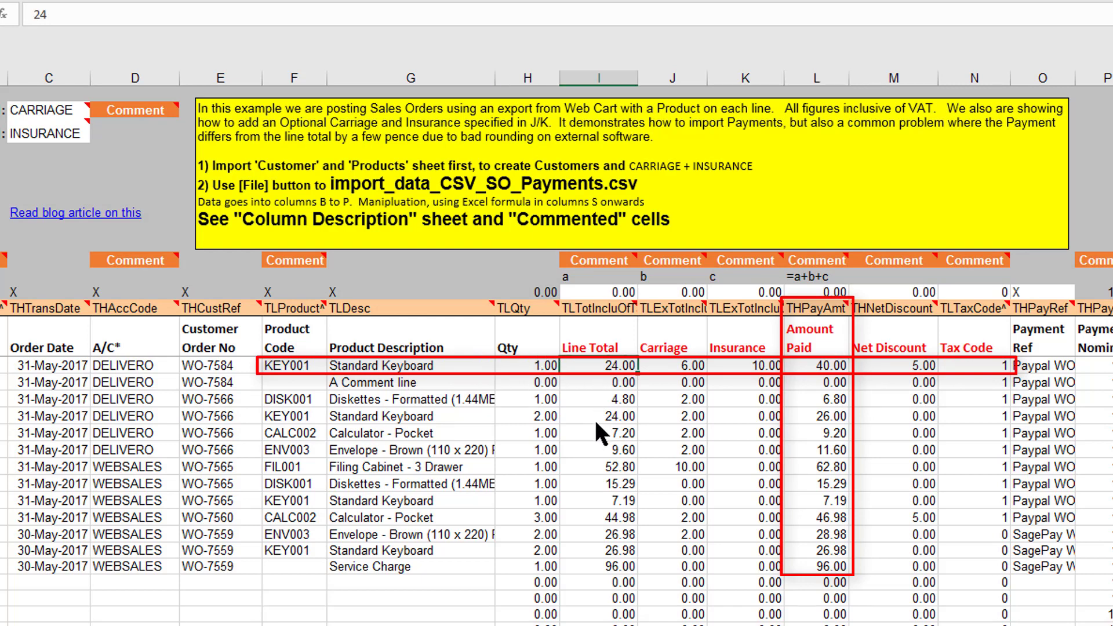
{"action": "left_click", "coordinate": [667, 365]}
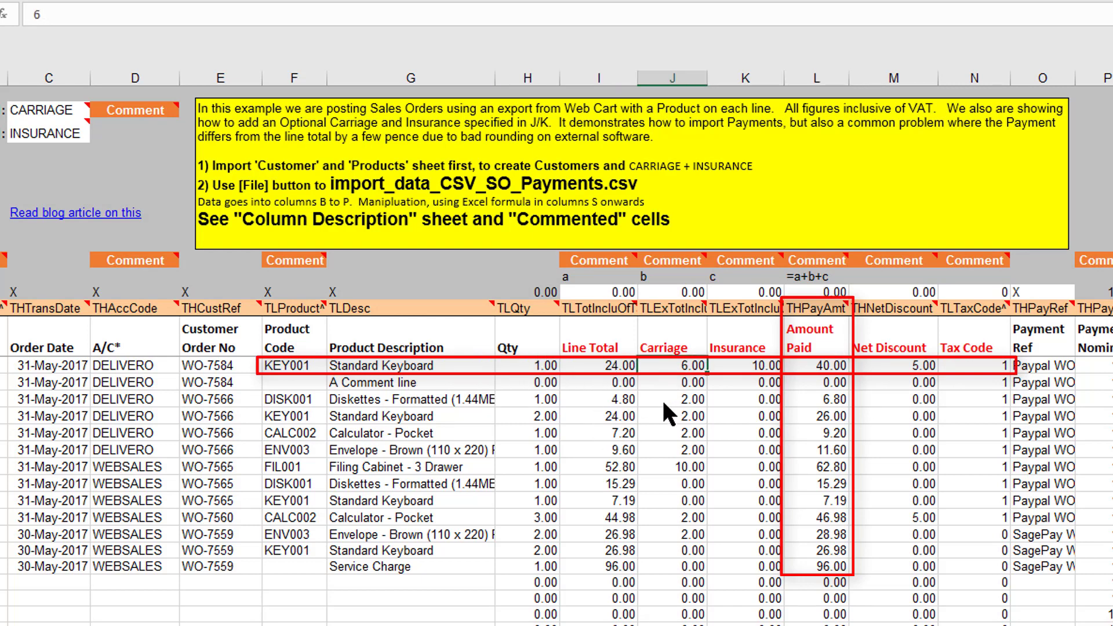
{"action": "left_click", "coordinate": [764, 367]}
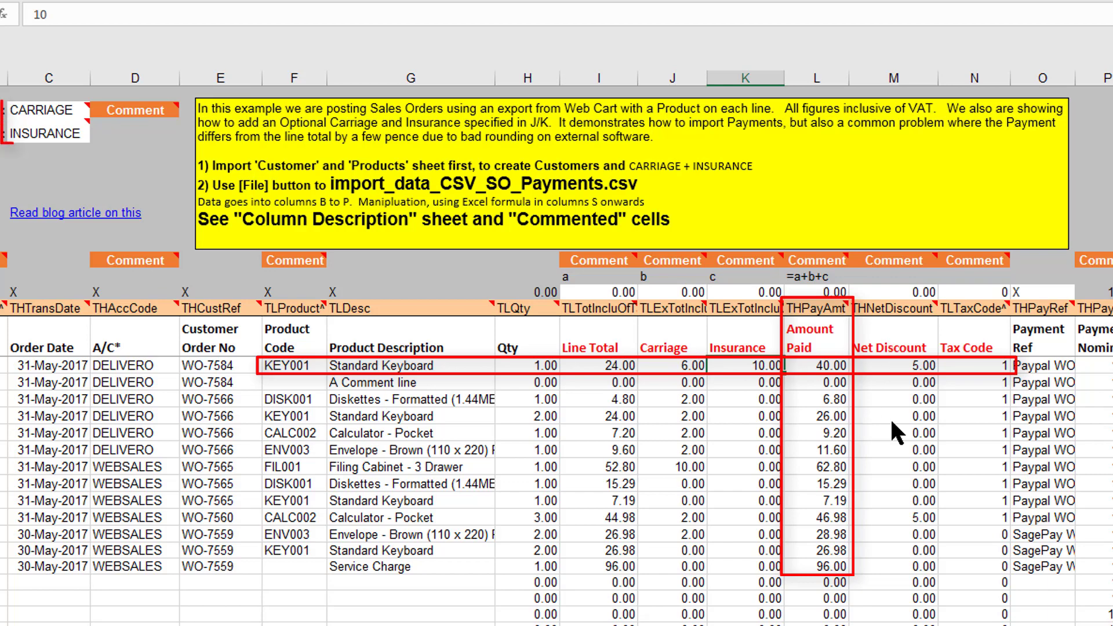
{"action": "left_click", "coordinate": [43, 108]}
{"action": "left_click", "coordinate": [39, 137]}
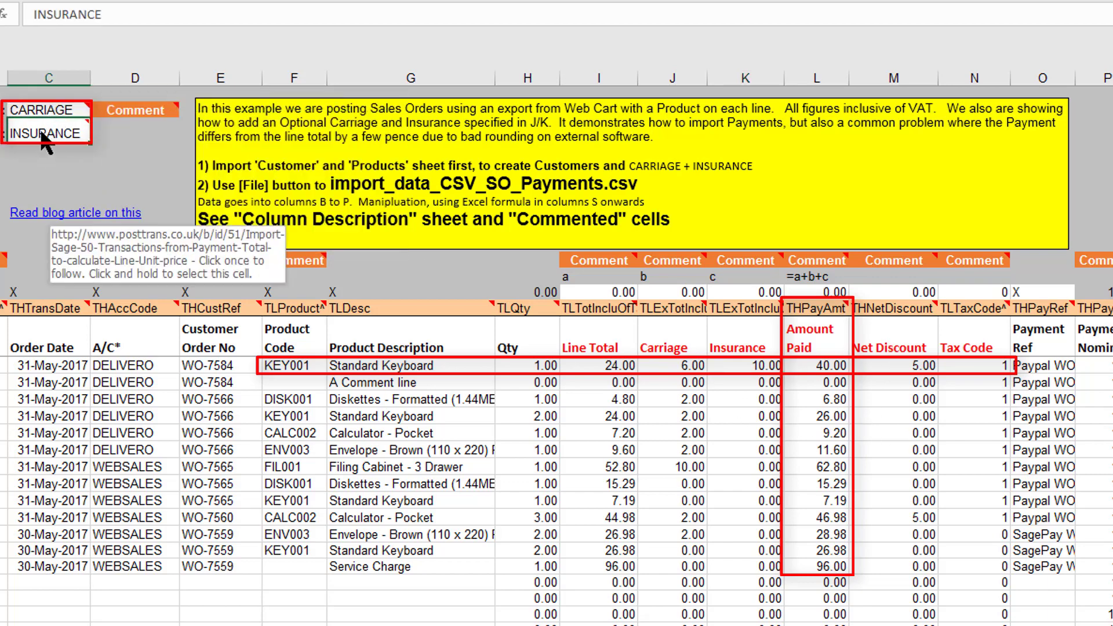
{"action": "left_click", "coordinate": [42, 116]}
{"action": "left_click", "coordinate": [42, 128]}
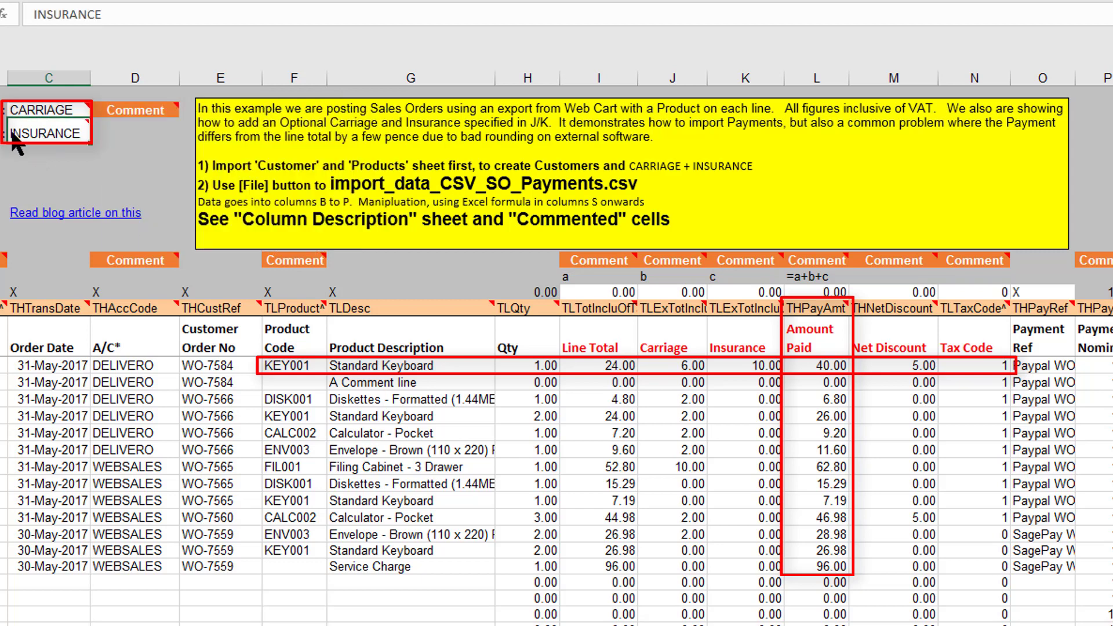
{"action": "left_click", "coordinate": [28, 115]}
{"action": "left_click", "coordinate": [41, 133]}
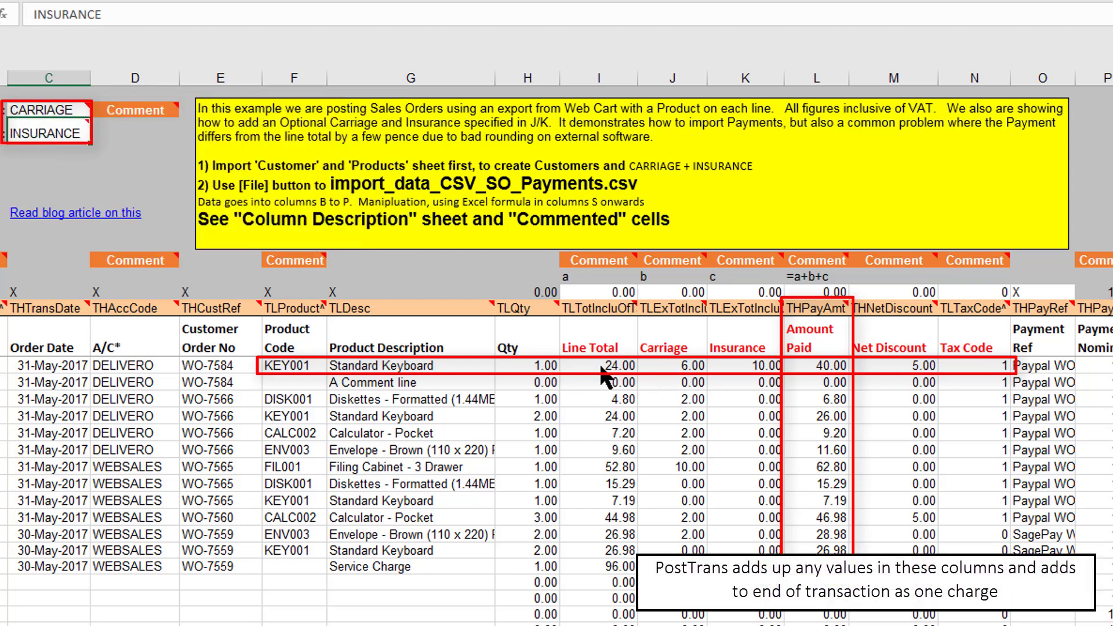
{"action": "left_click", "coordinate": [672, 365]}
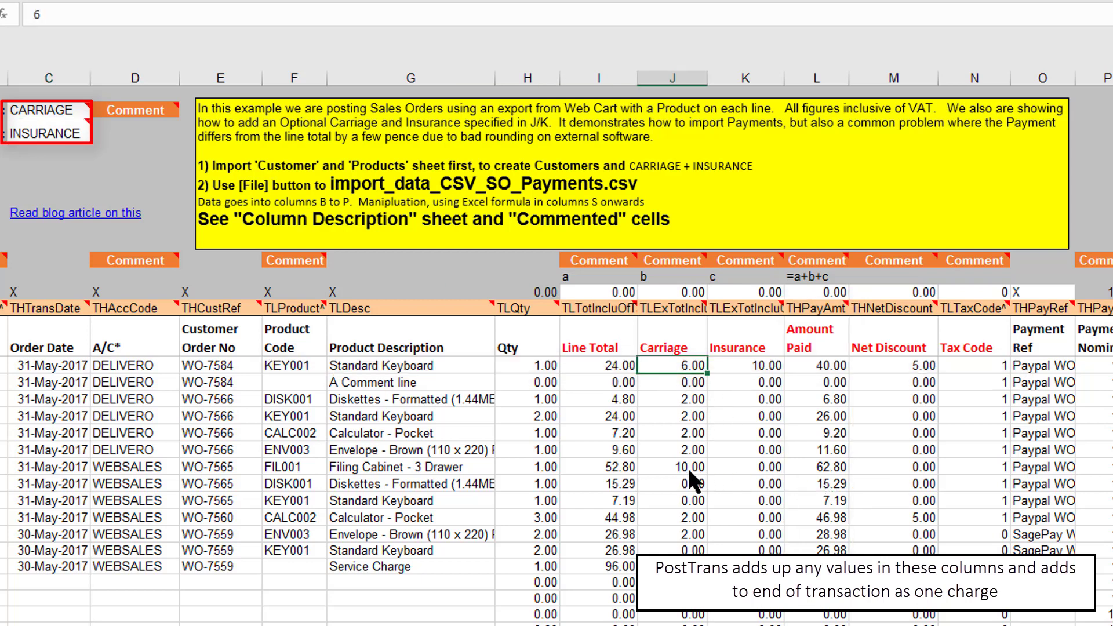
{"action": "left_click", "coordinate": [294, 583]}
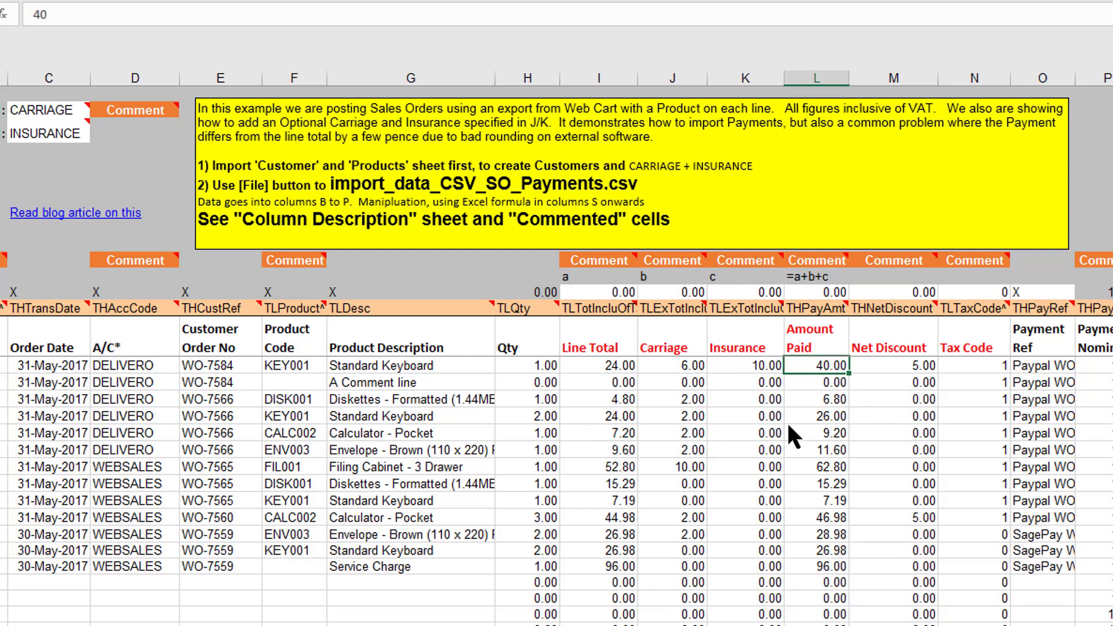
{"action": "left_click", "coordinate": [821, 366]}
{"action": "key", "text": "Left"}
{"action": "key", "text": "Left"}
{"action": "key", "text": "Left"}
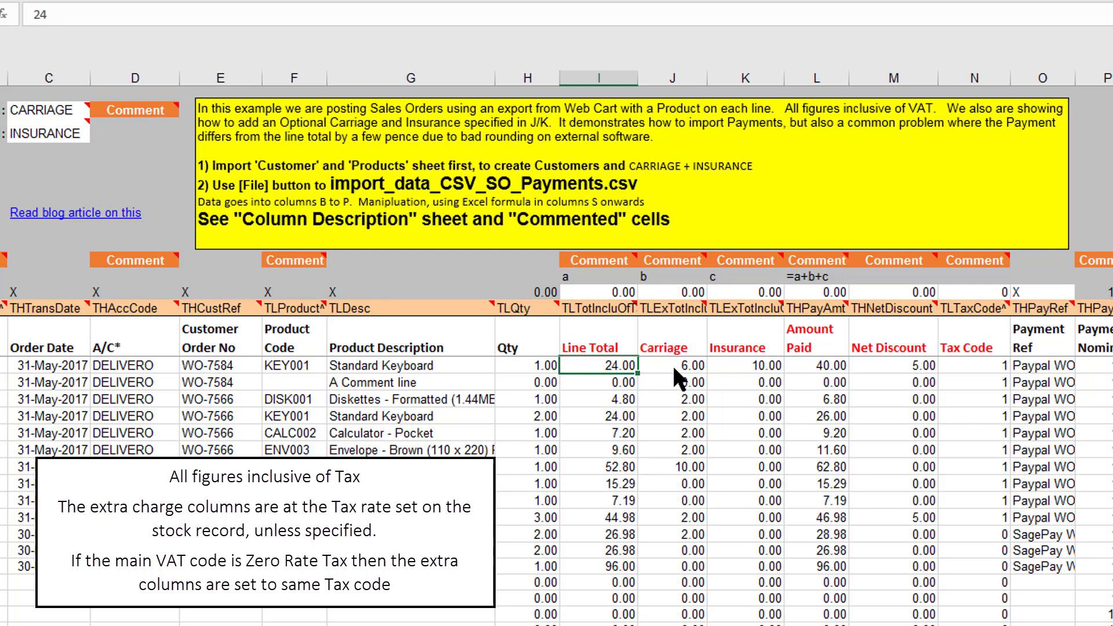
{"action": "left_click", "coordinate": [970, 365]}
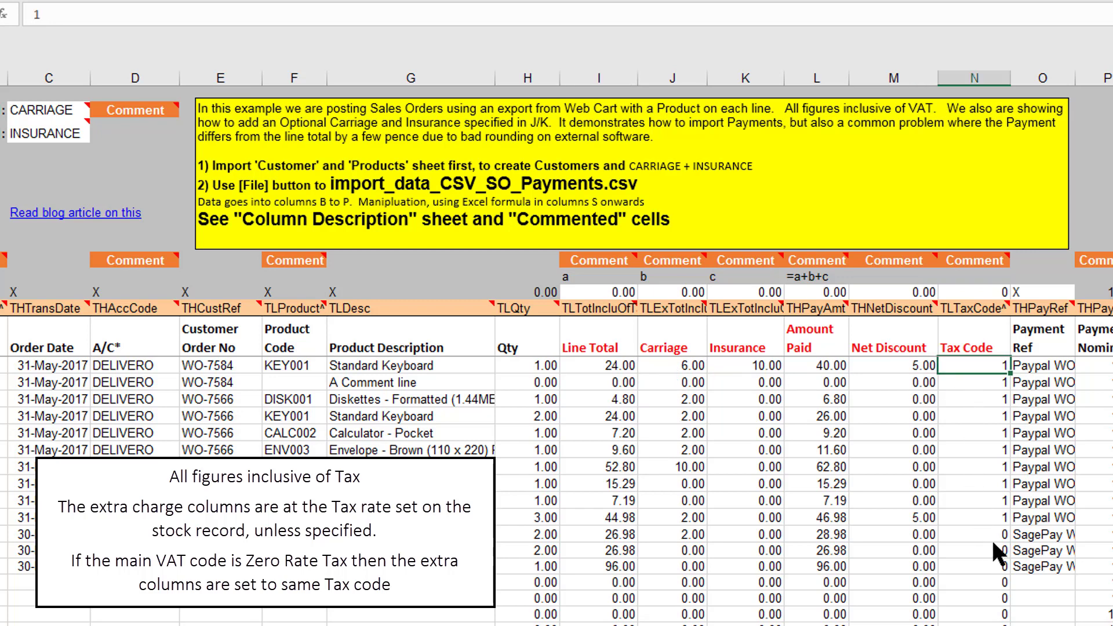
{"action": "left_click_drag", "start_coordinate": [993, 541], "coordinate": [989, 568]}
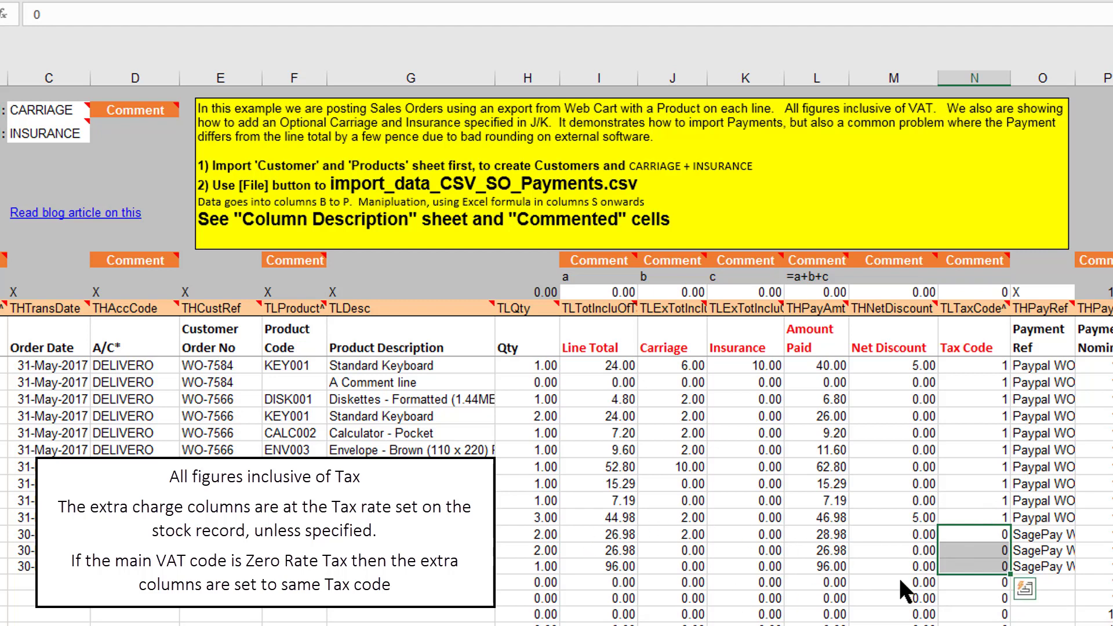
{"action": "left_click", "coordinate": [984, 364]}
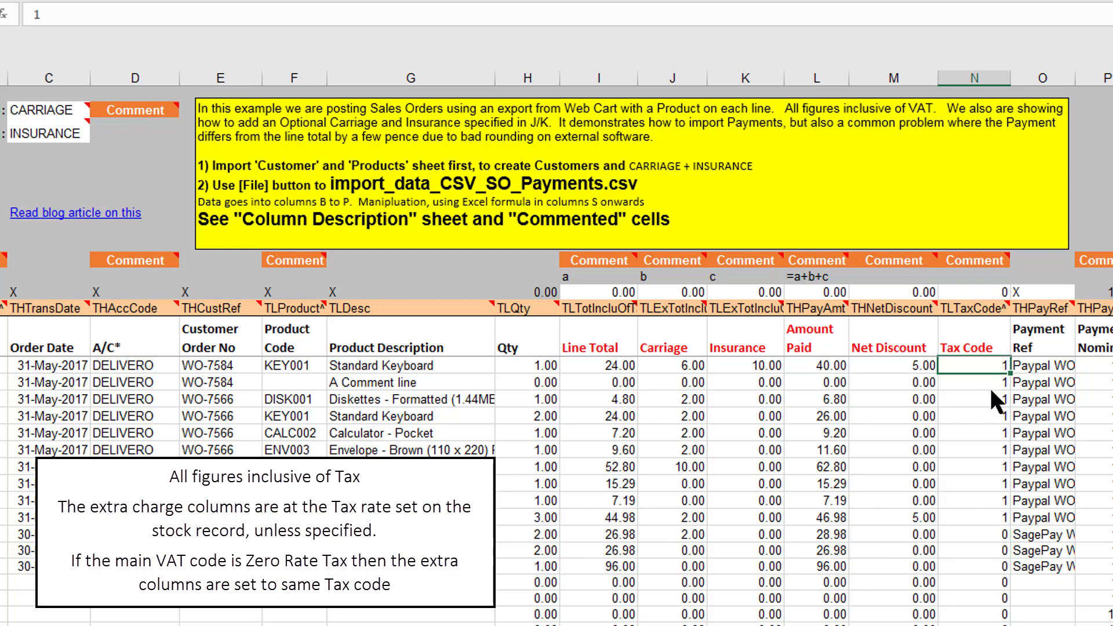
{"action": "left_click", "coordinate": [632, 364]}
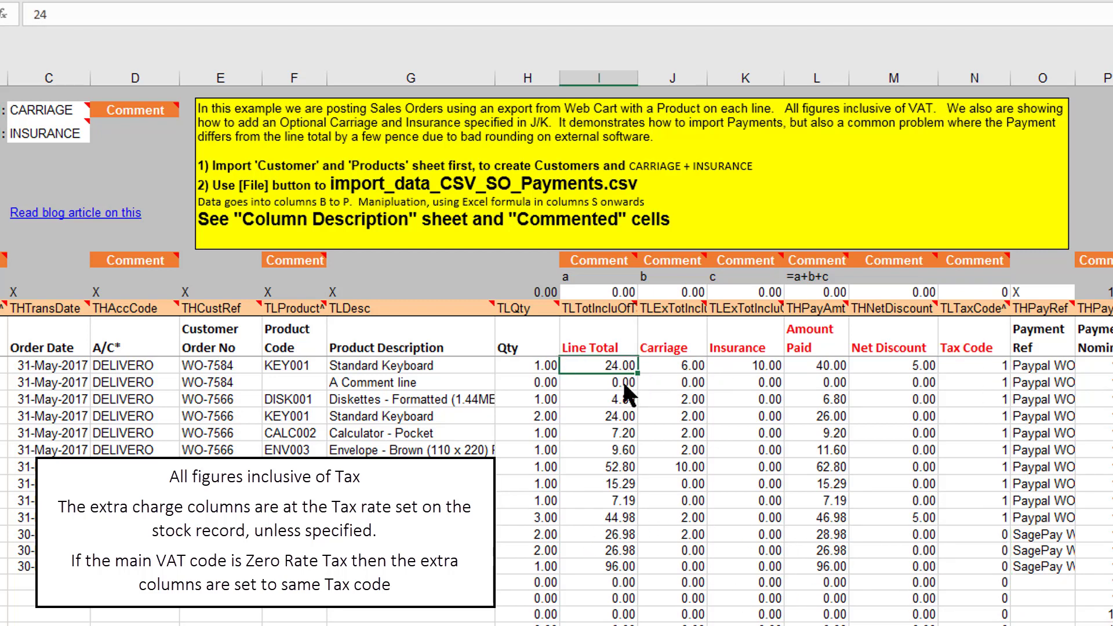
{"action": "left_click", "coordinate": [614, 400]}
{"action": "left_click_drag", "start_coordinate": [670, 364], "coordinate": [756, 412]}
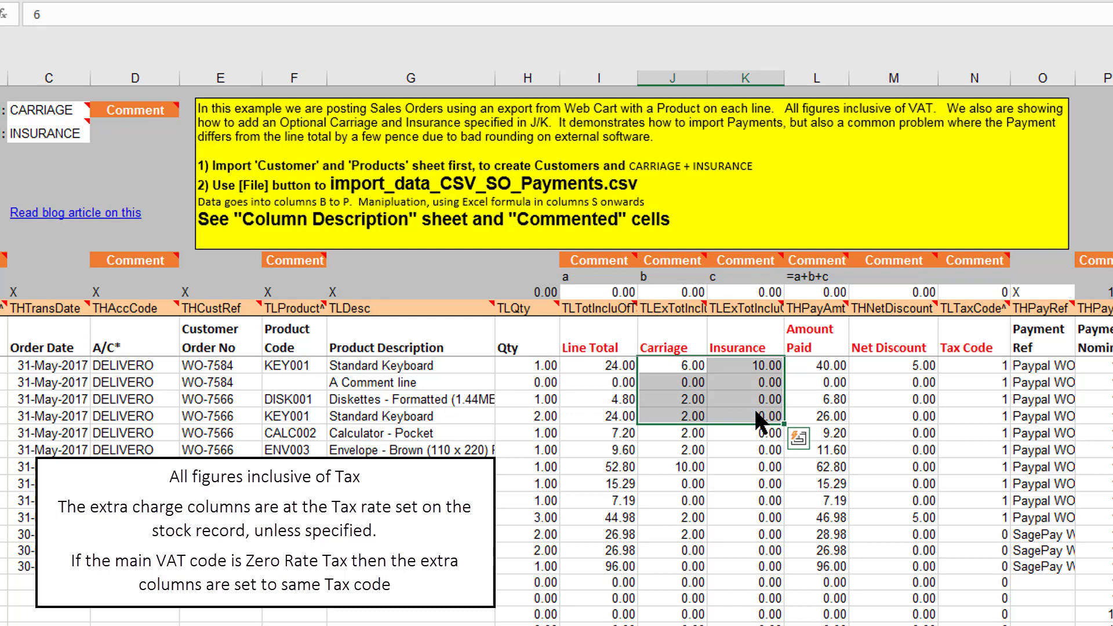
{"action": "left_click", "coordinate": [767, 367]}
{"action": "left_click", "coordinate": [659, 369]}
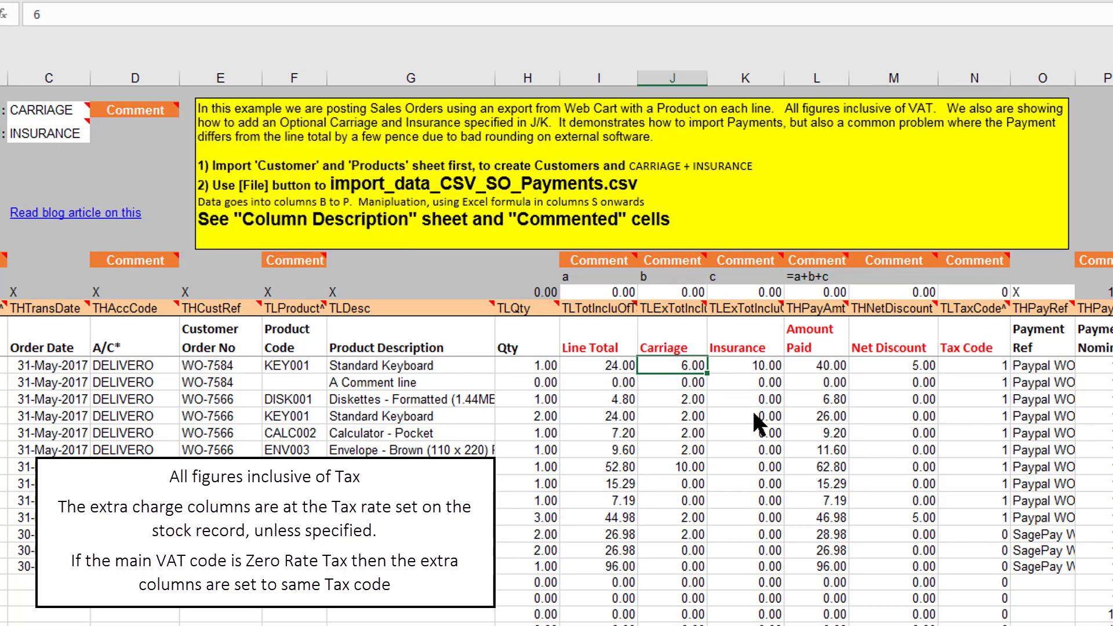
{"action": "left_click", "coordinate": [760, 378]}
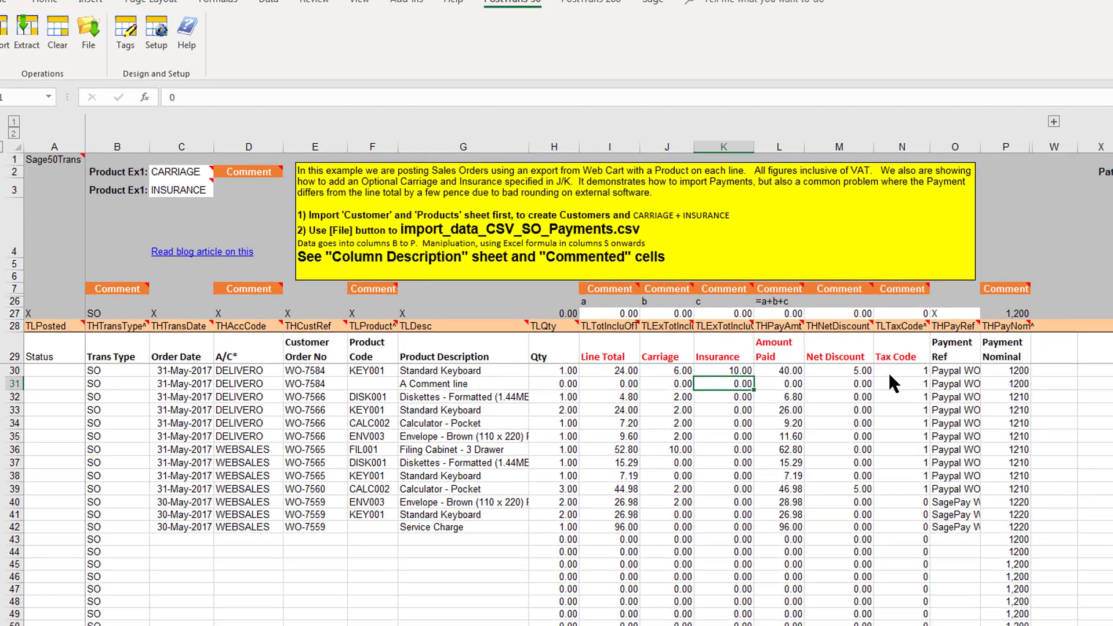
Step: Start the Sales Order import and review the first order's preview, gross total 40.00
{"action": "left_click", "coordinate": [81, 168]}
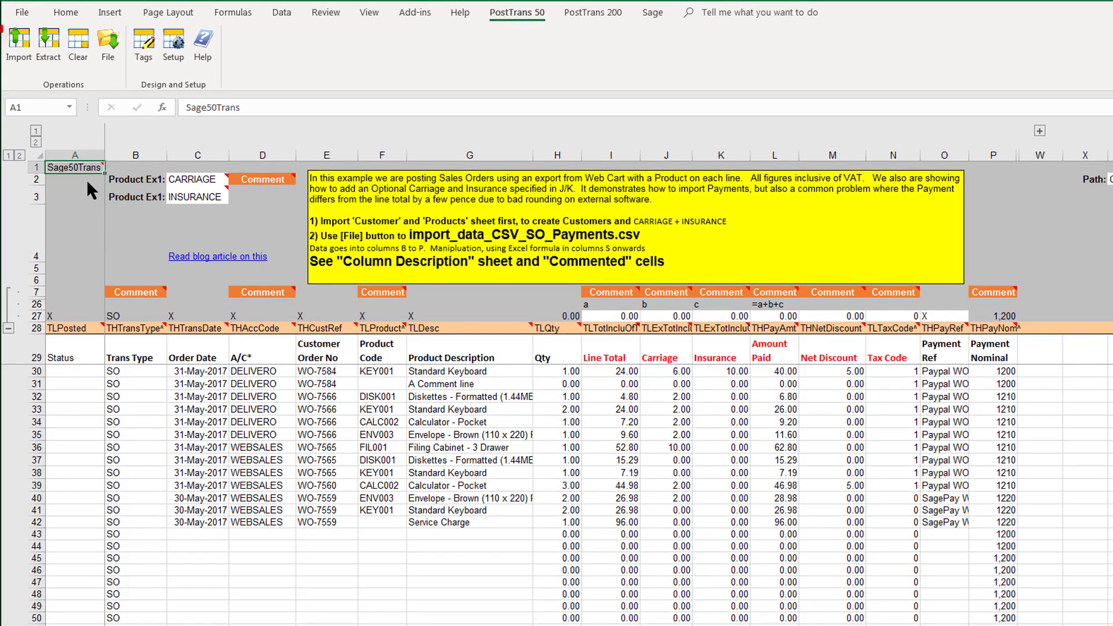
{"action": "left_click", "coordinate": [22, 40]}
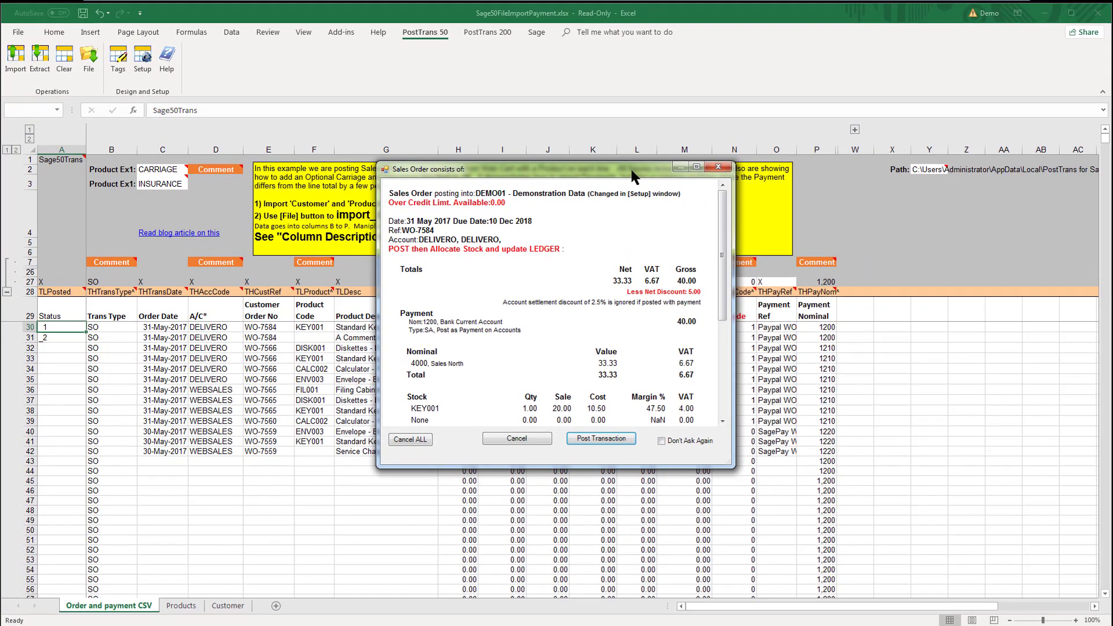
{"action": "mouse_move", "coordinate": [771, 182]}
{"action": "left_mouse_down"}
{"action": "mouse_move", "coordinate": [996, 260]}
{"action": "mouse_move", "coordinate": [1021, 325]}
{"action": "mouse_move", "coordinate": [984, 252]}
{"action": "mouse_move", "coordinate": [934, 243]}
{"action": "left_mouse_up"}
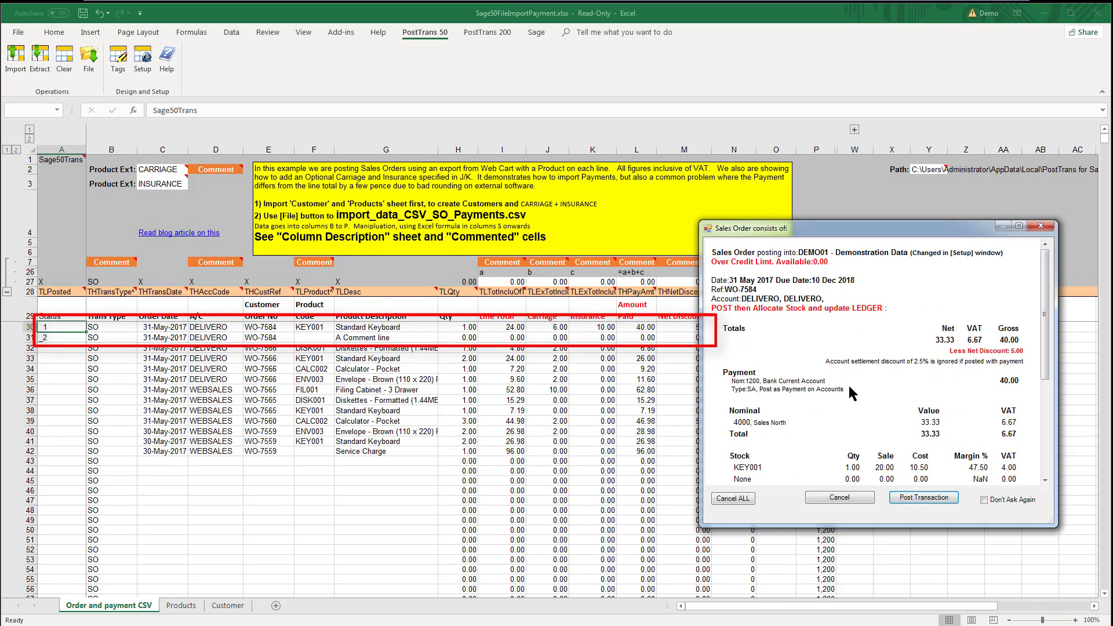
{"action": "left_click_drag", "start_coordinate": [998, 341], "coordinate": [1019, 341]}
{"action": "left_click_drag", "start_coordinate": [760, 231], "coordinate": [796, 215]}
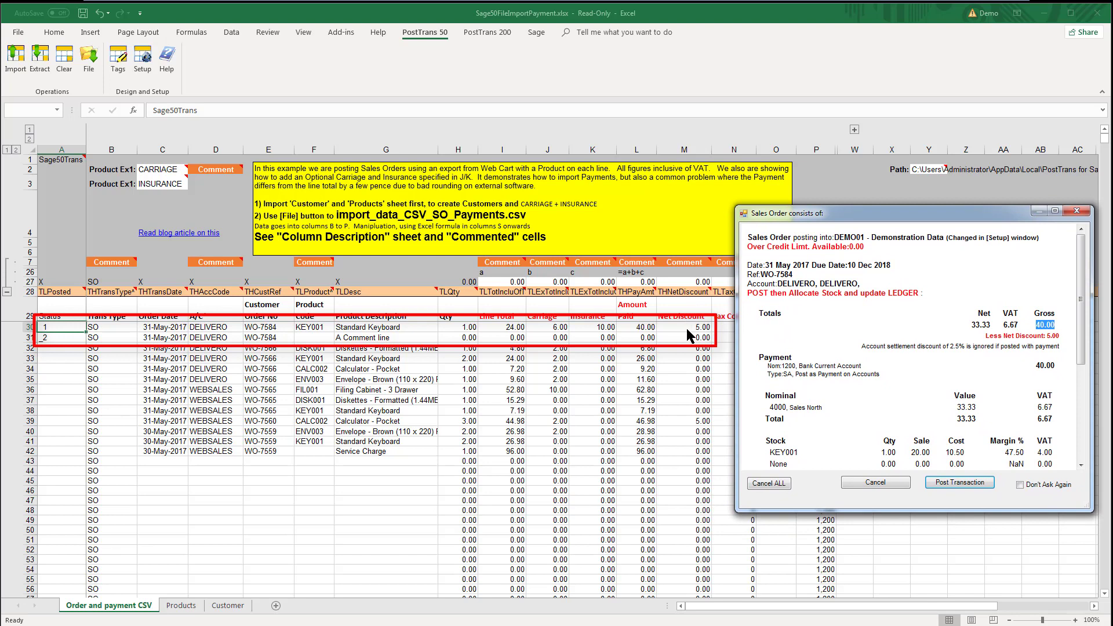
{"action": "scroll", "coordinate": [1028, 361], "scroll_direction": "down", "scroll_amount": 4}
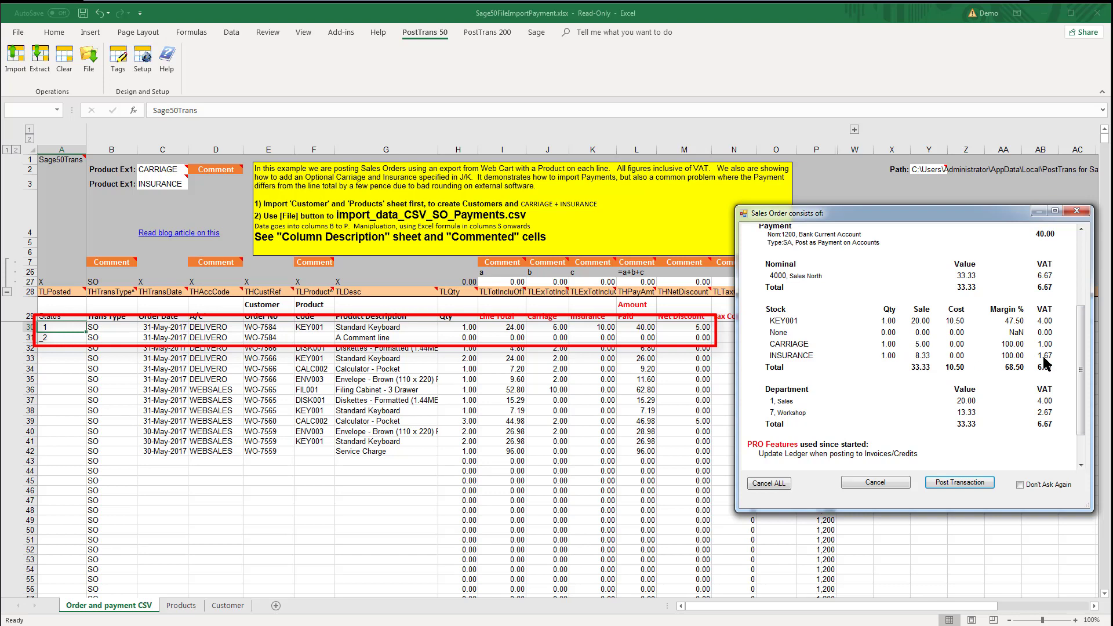
{"action": "scroll", "coordinate": [957, 486], "scroll_direction": "down", "scroll_amount": 1}
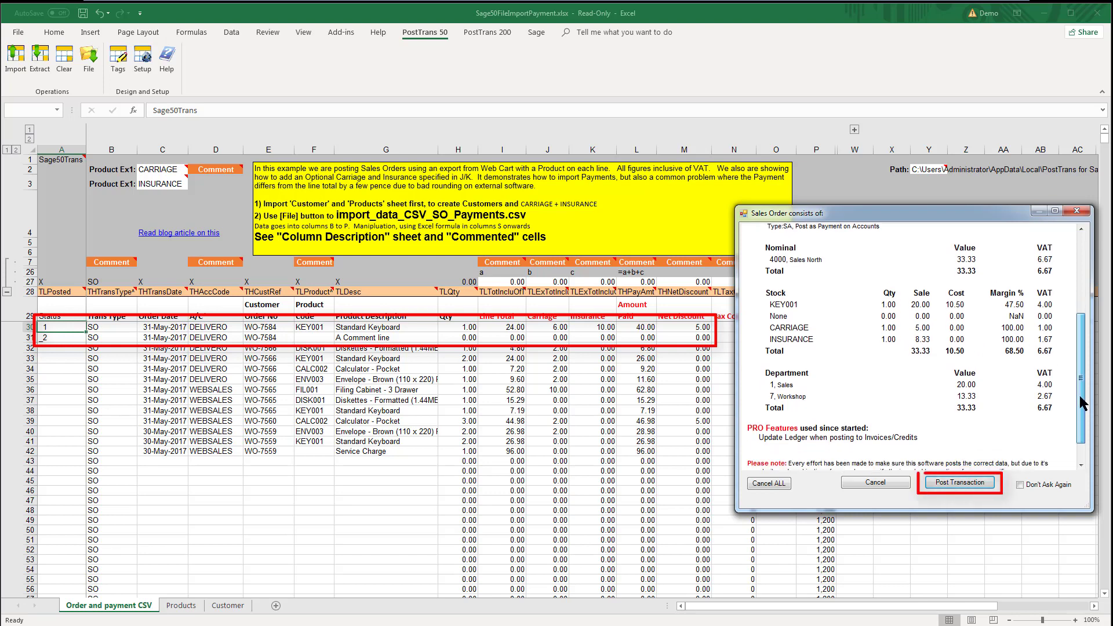
Step: Post all sales orders to Sage 50 with Don't Ask Again ticked
{"action": "left_click", "coordinate": [954, 486]}
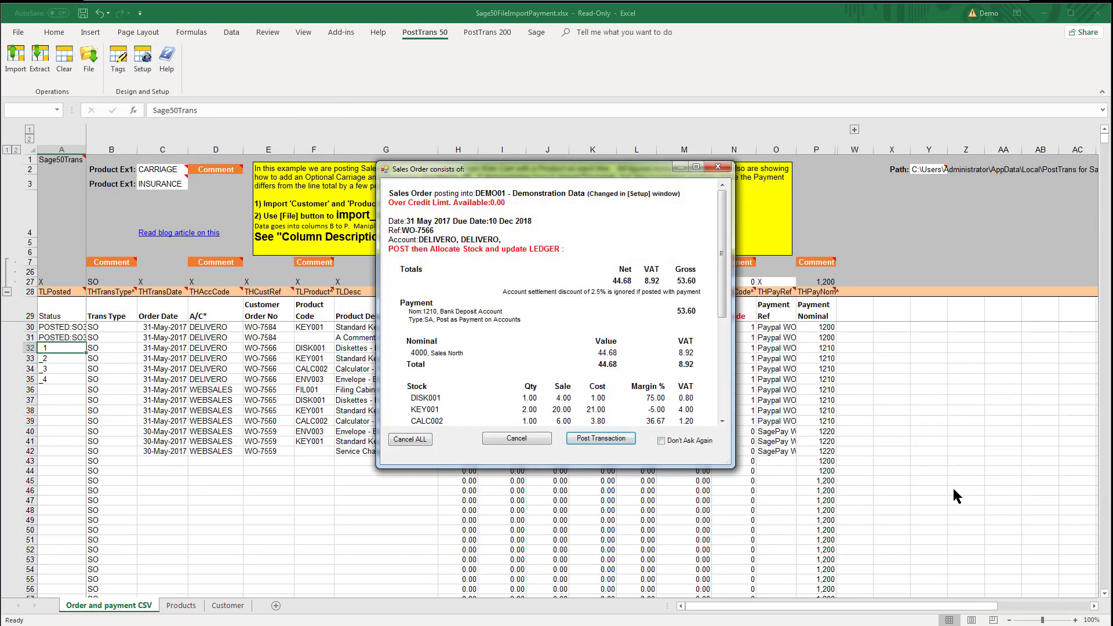
{"action": "left_click", "coordinate": [661, 441]}
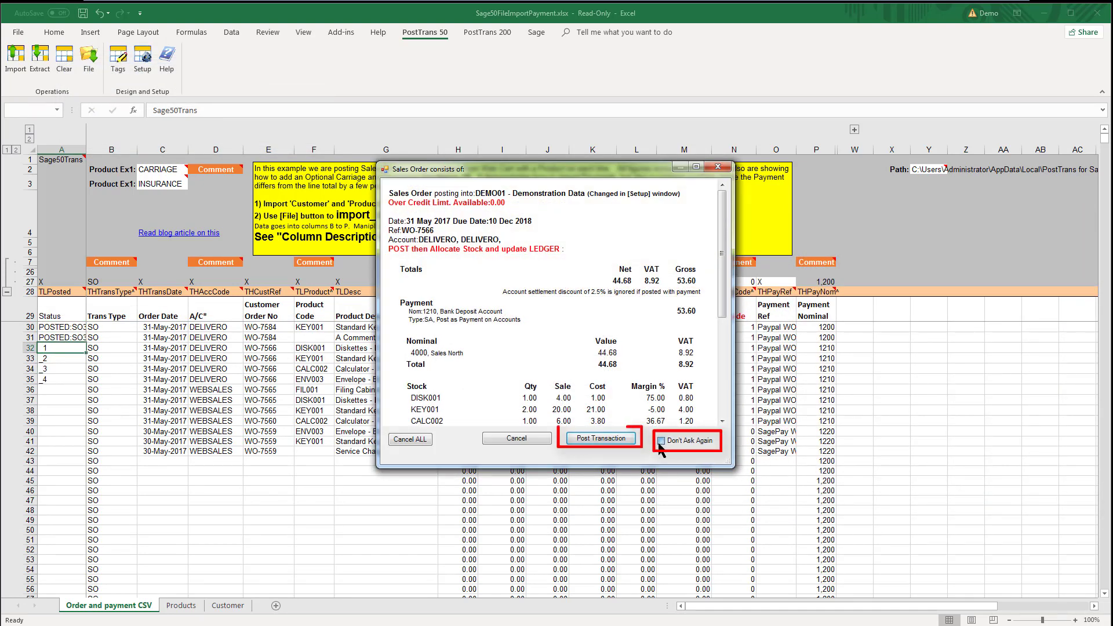
{"action": "left_click", "coordinate": [614, 445]}
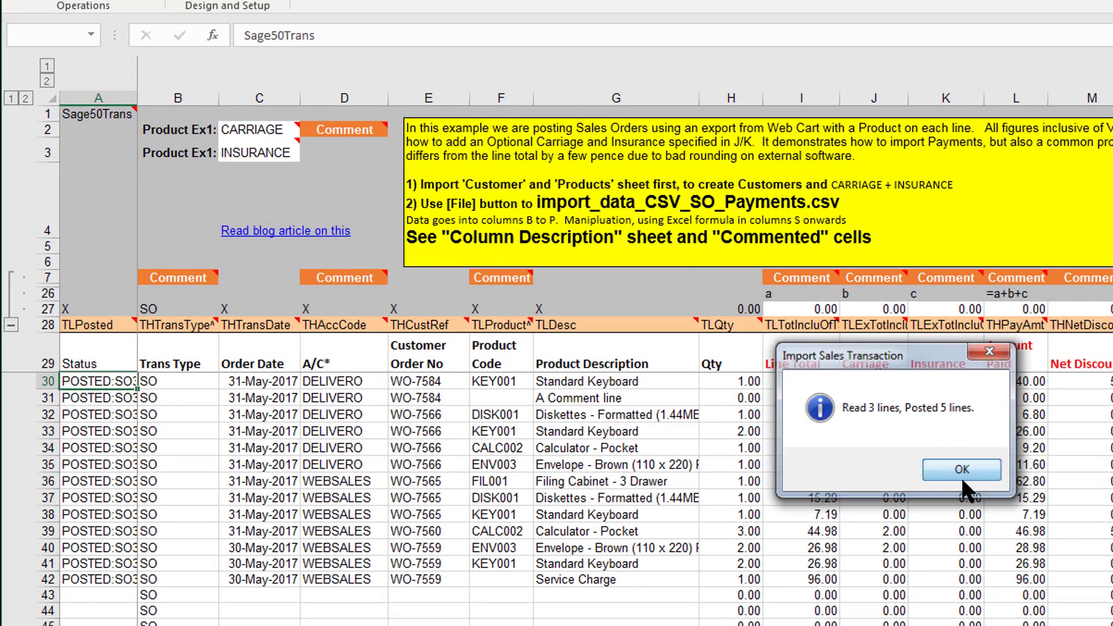
Step: Dismiss the posting summary and widen column A to read the POSTED references for A30 and A32
{"action": "left_click", "coordinate": [962, 469]}
{"action": "left_click_drag", "start_coordinate": [137, 96], "coordinate": [192, 209]}
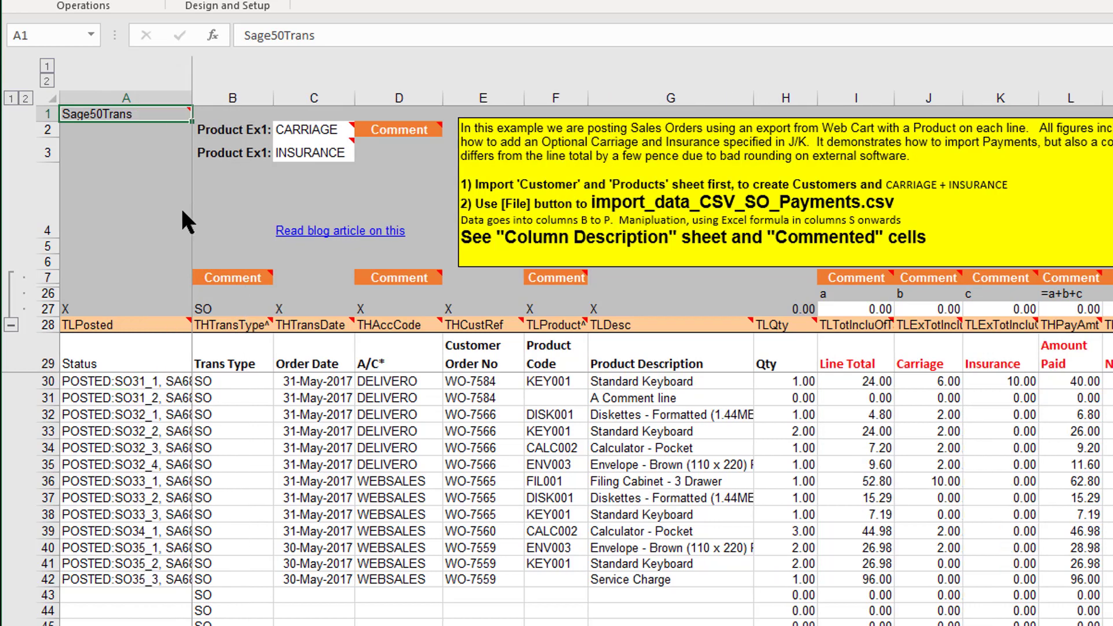
{"action": "left_click_drag", "start_coordinate": [195, 97], "coordinate": [236, 104]}
{"action": "left_click", "coordinate": [165, 382]}
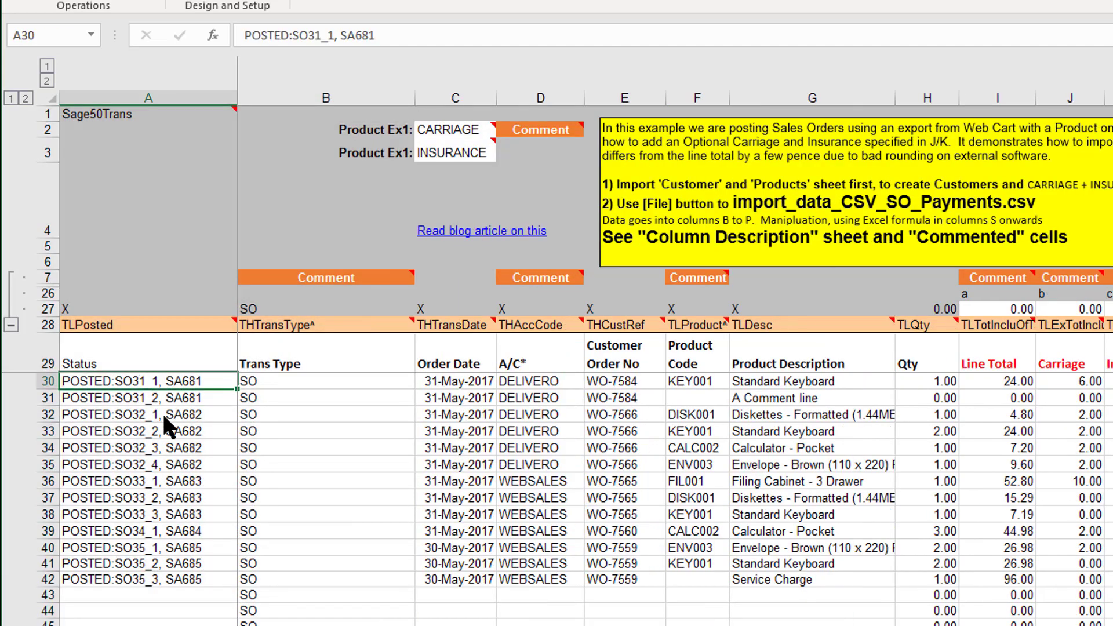
{"action": "left_click", "coordinate": [163, 412]}
{"action": "left_click", "coordinate": [128, 378]}
{"action": "left_click", "coordinate": [252, 387]}
{"action": "left_click", "coordinate": [128, 380]}
{"action": "key", "text": "alt+Tab"}
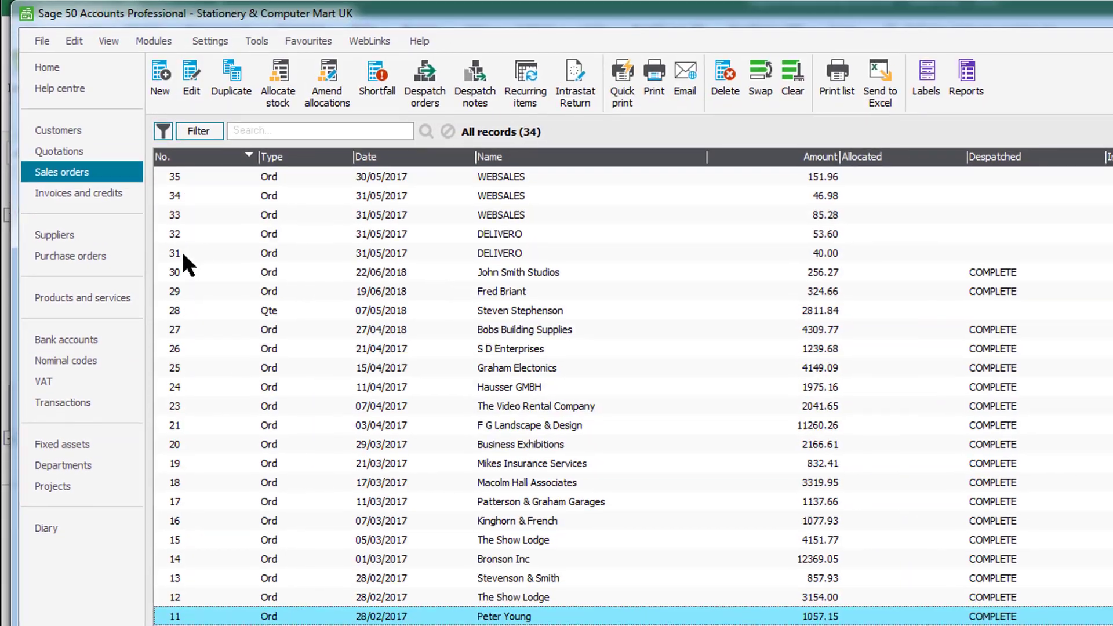
{"action": "left_click", "coordinate": [186, 268]}
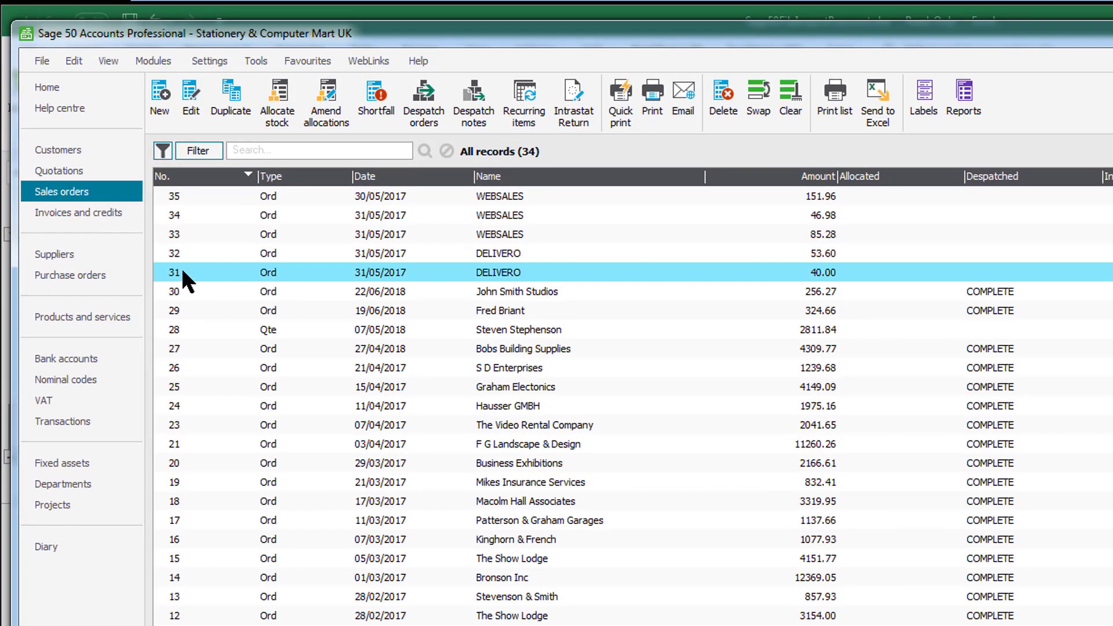
{"action": "double_click", "coordinate": [751, 272]}
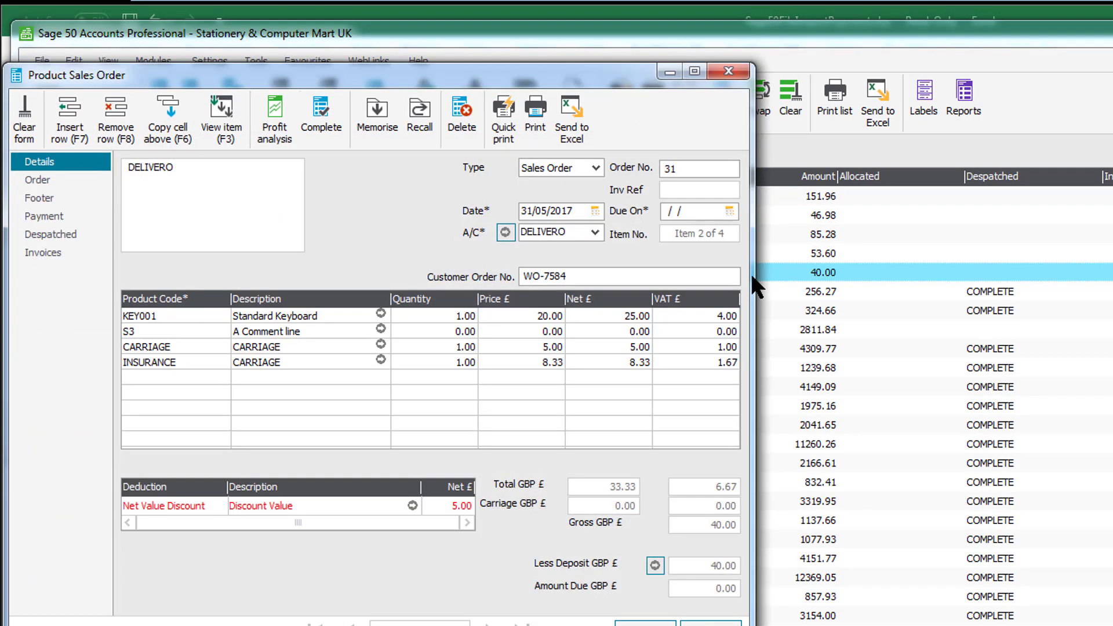
{"action": "left_click", "coordinate": [445, 507]}
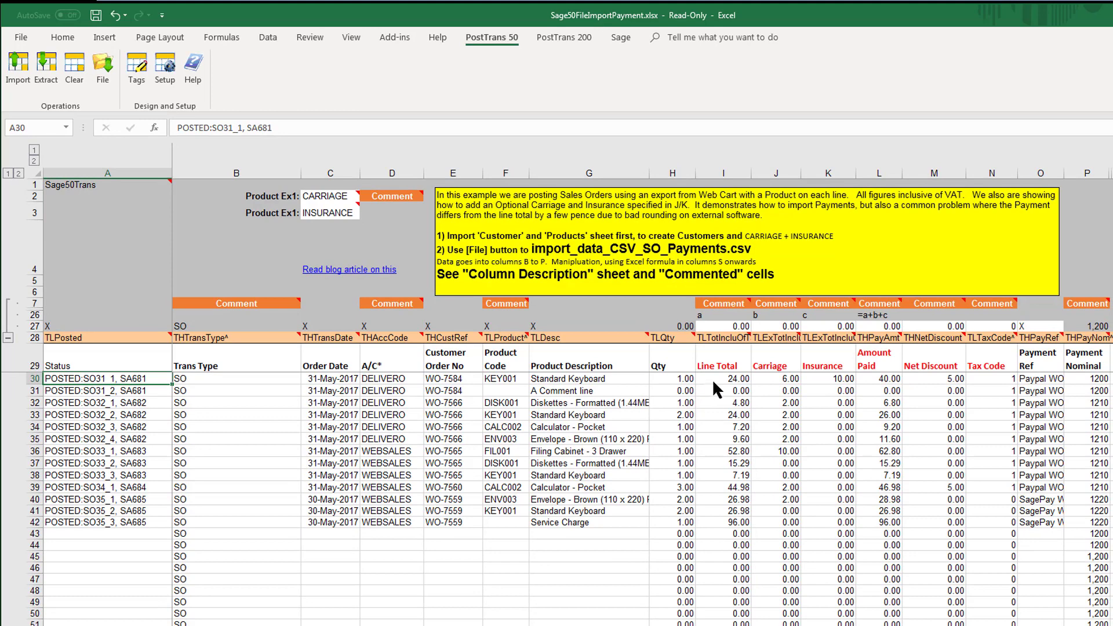
{"action": "left_click", "coordinate": [694, 504]}
{"action": "left_click", "coordinate": [736, 380]}
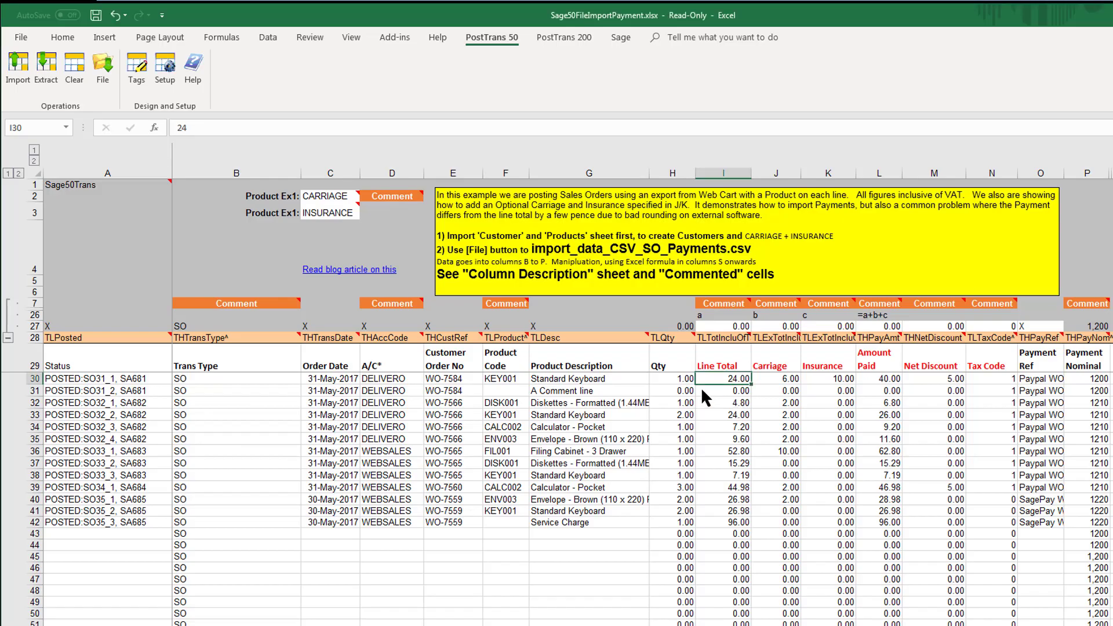
{"action": "left_click", "coordinate": [778, 381]}
{"action": "left_click", "coordinate": [810, 381]}
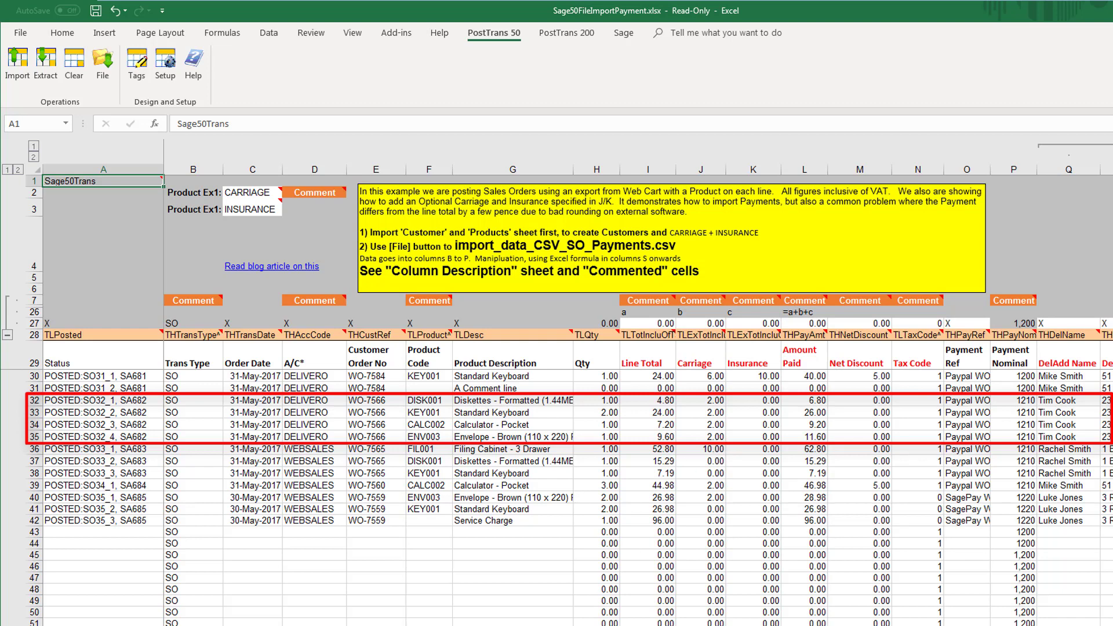
Step: In Sage 50, open DELIVERO sales order 32, check its 6.68 CARRIAGE line, then close it
{"action": "key", "text": "alt+Tab"}
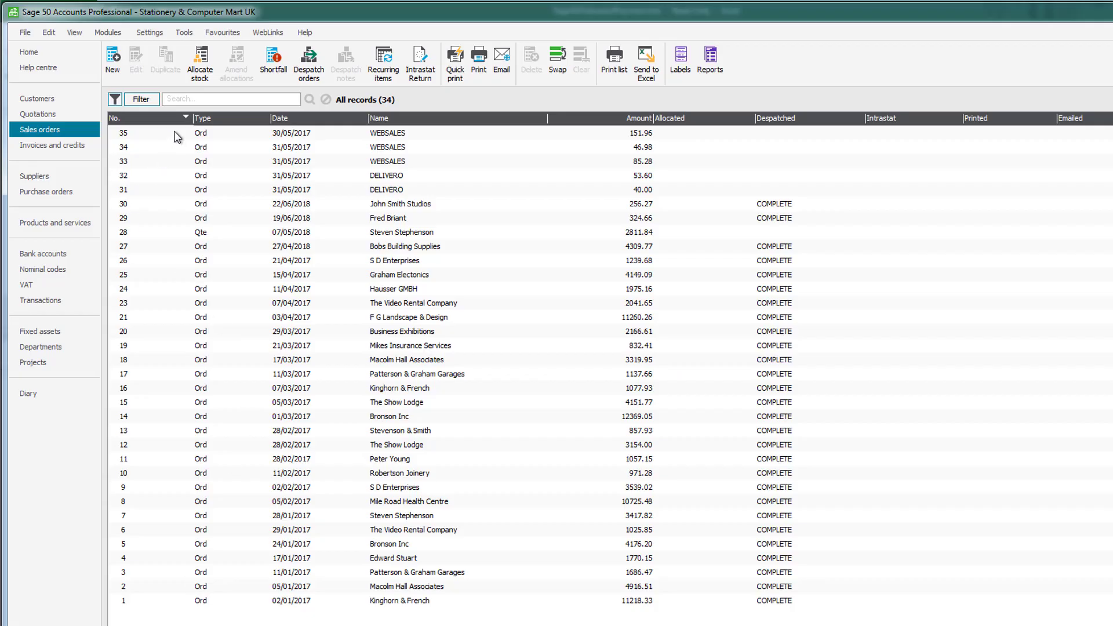
{"action": "left_click", "coordinate": [400, 177]}
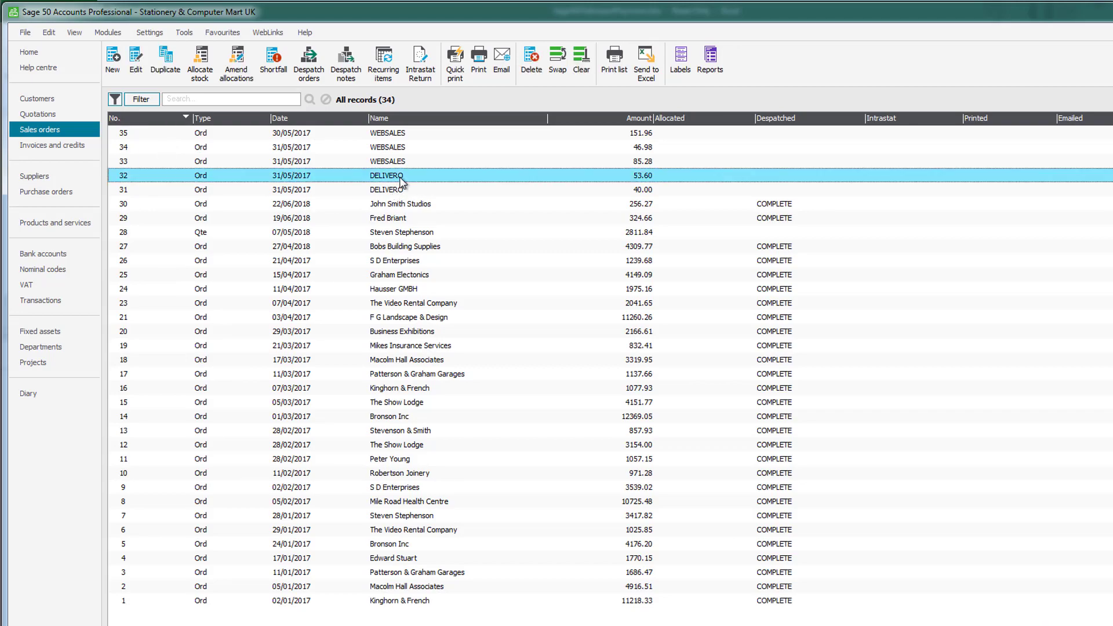
{"action": "double_click", "coordinate": [404, 178]}
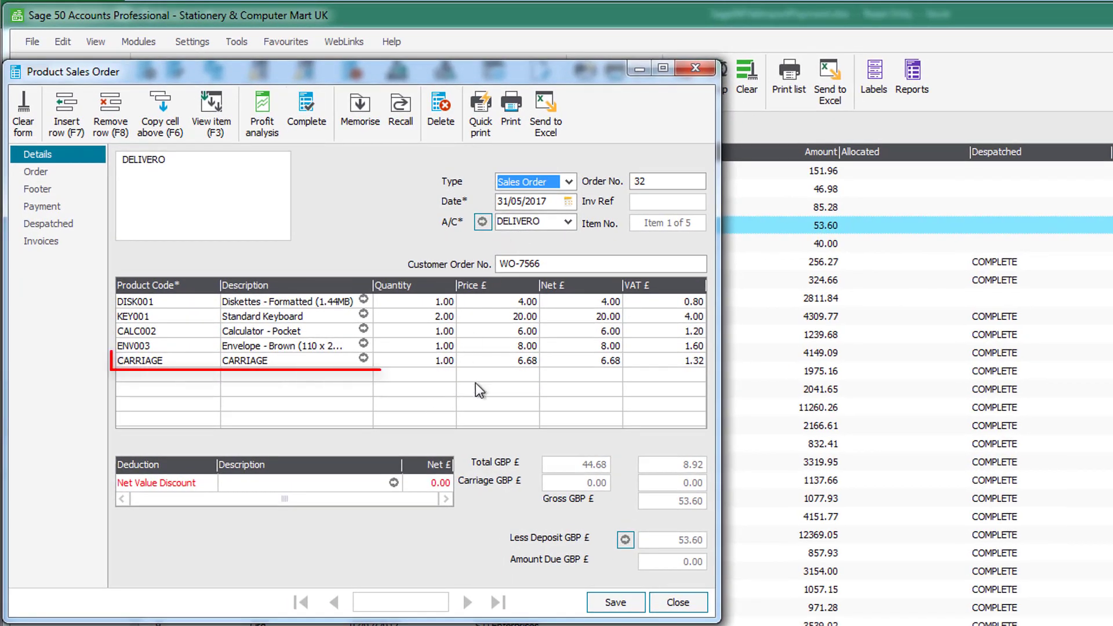
{"action": "left_click", "coordinate": [668, 376]}
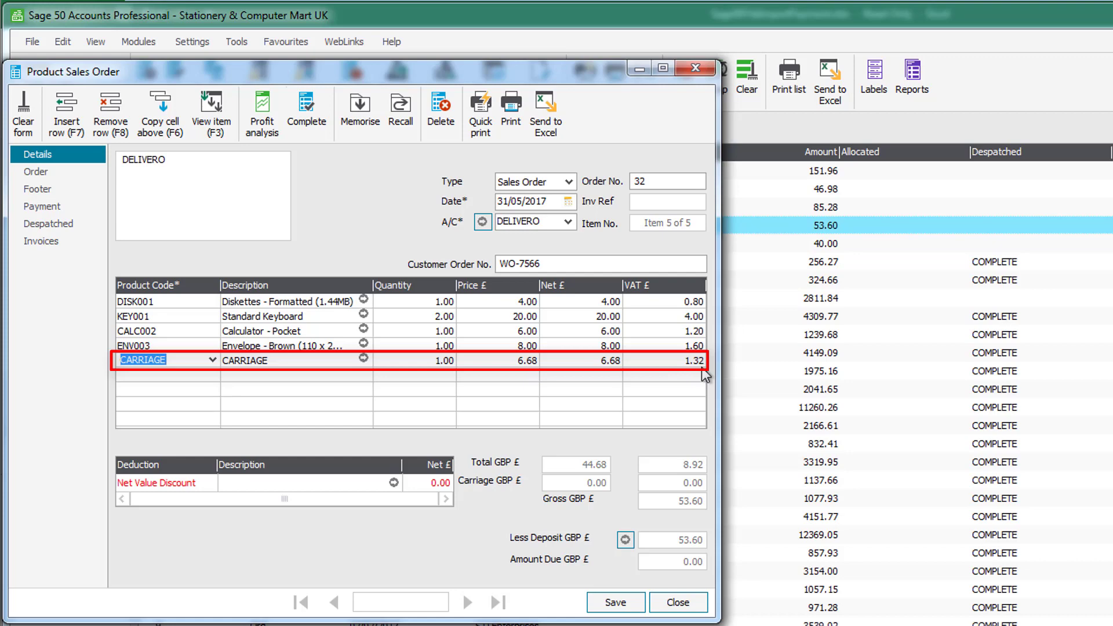
{"action": "left_click", "coordinate": [678, 603]}
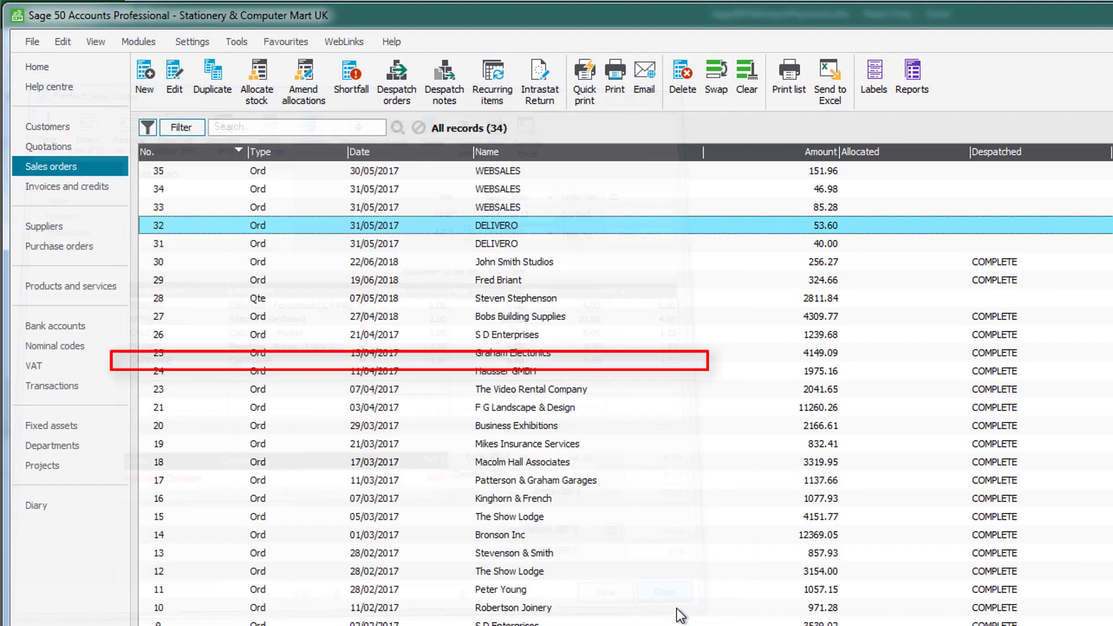
Step: List Sage 50 transactions newest first and review sales receipts 1235–1239
{"action": "left_click", "coordinate": [72, 388]}
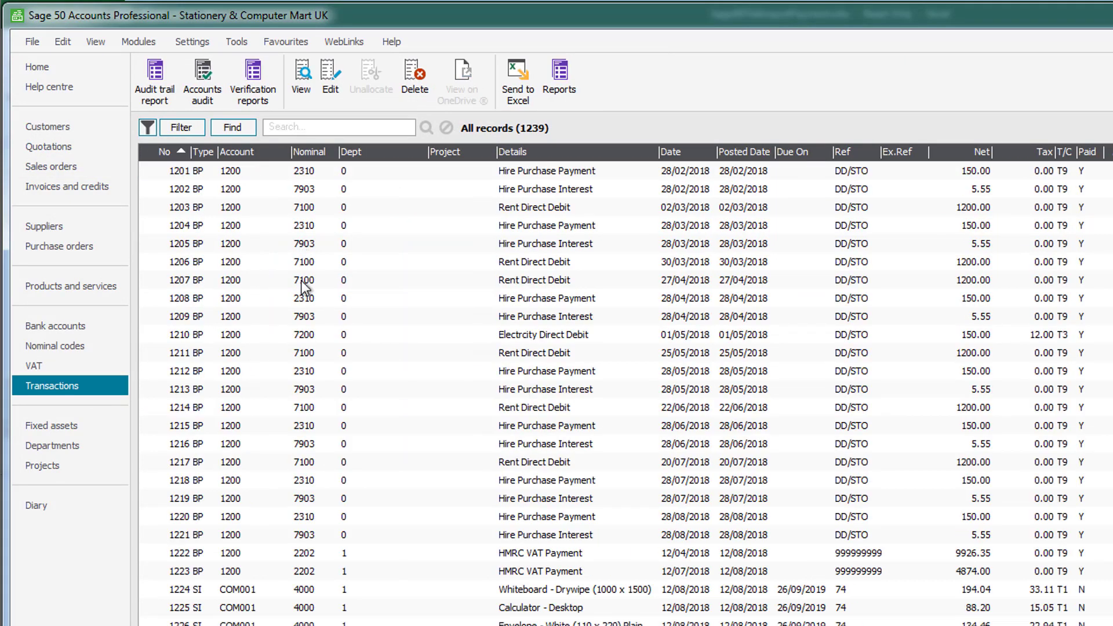
{"action": "left_click", "coordinate": [179, 151]}
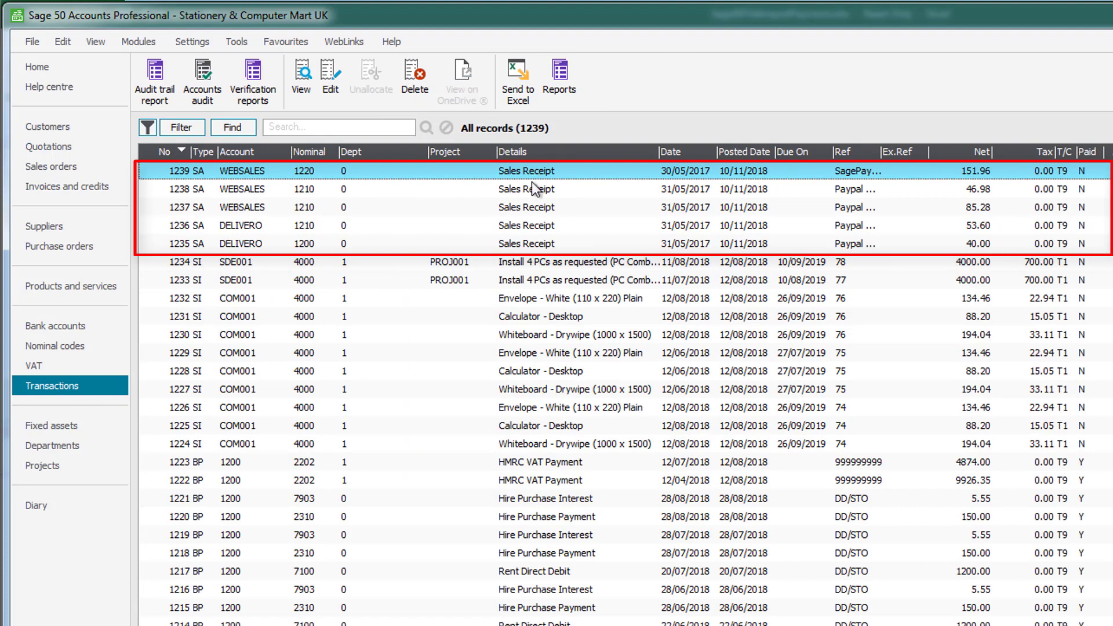
{"action": "left_click", "coordinate": [528, 245]}
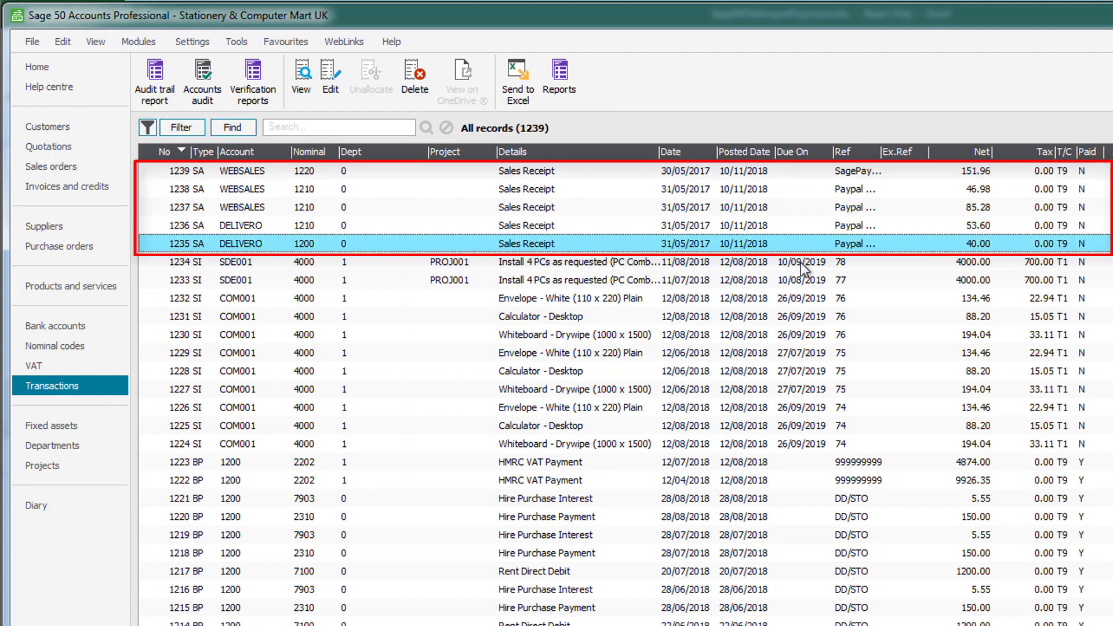
{"action": "left_click", "coordinate": [552, 230]}
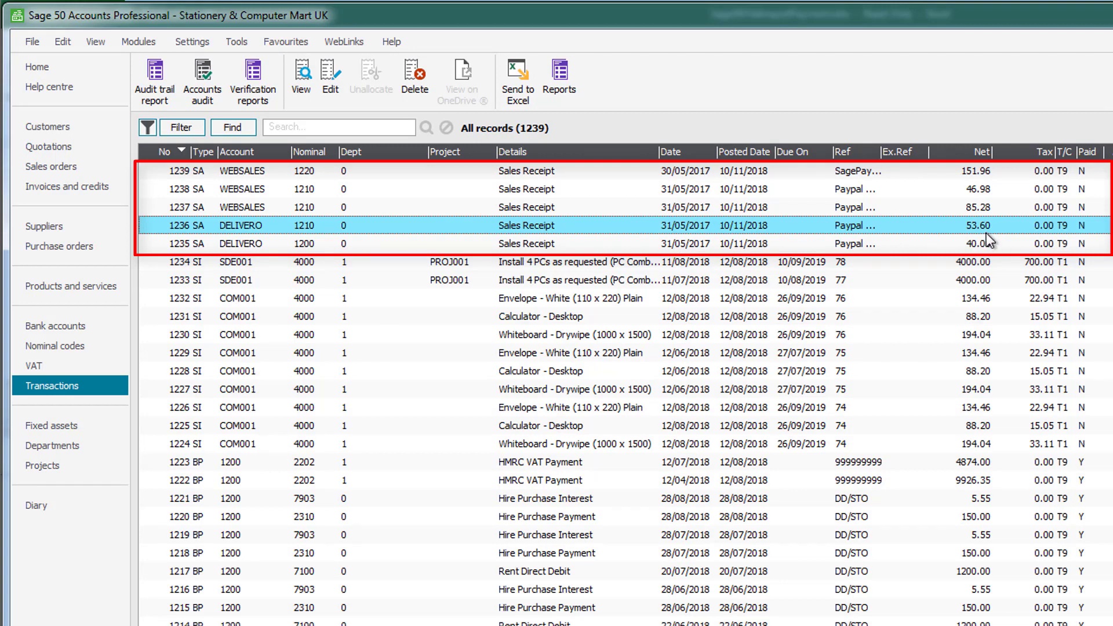
{"action": "left_click", "coordinate": [534, 249]}
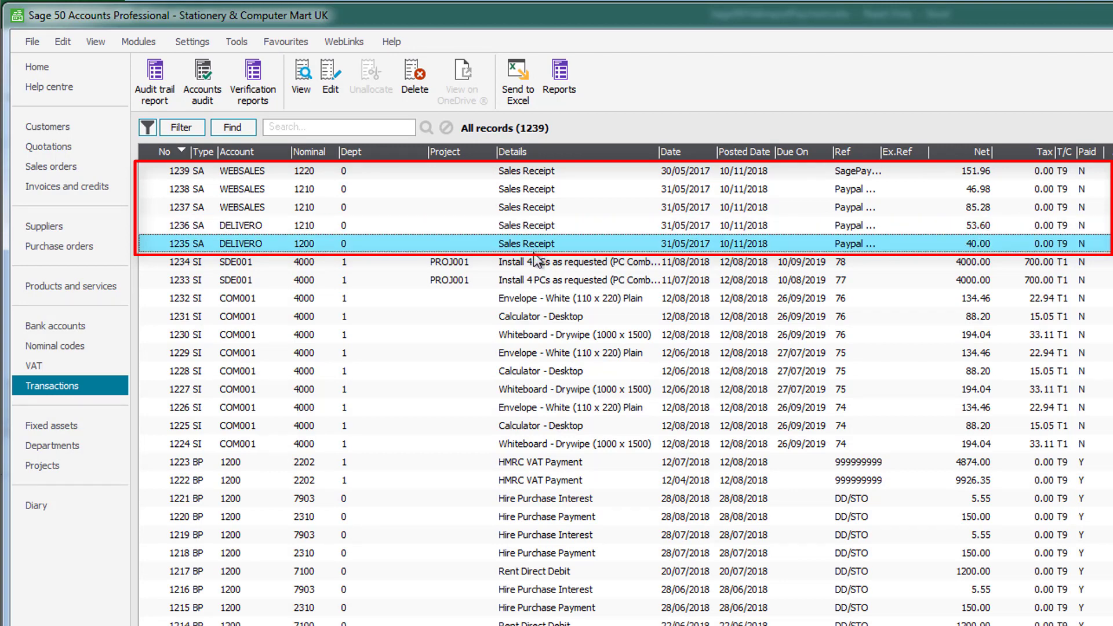
Step: Inspect receipt 1235, the 40.00 DELIVERO payment on account, accepting the prior-year warning
{"action": "double_click", "coordinate": [301, 248]}
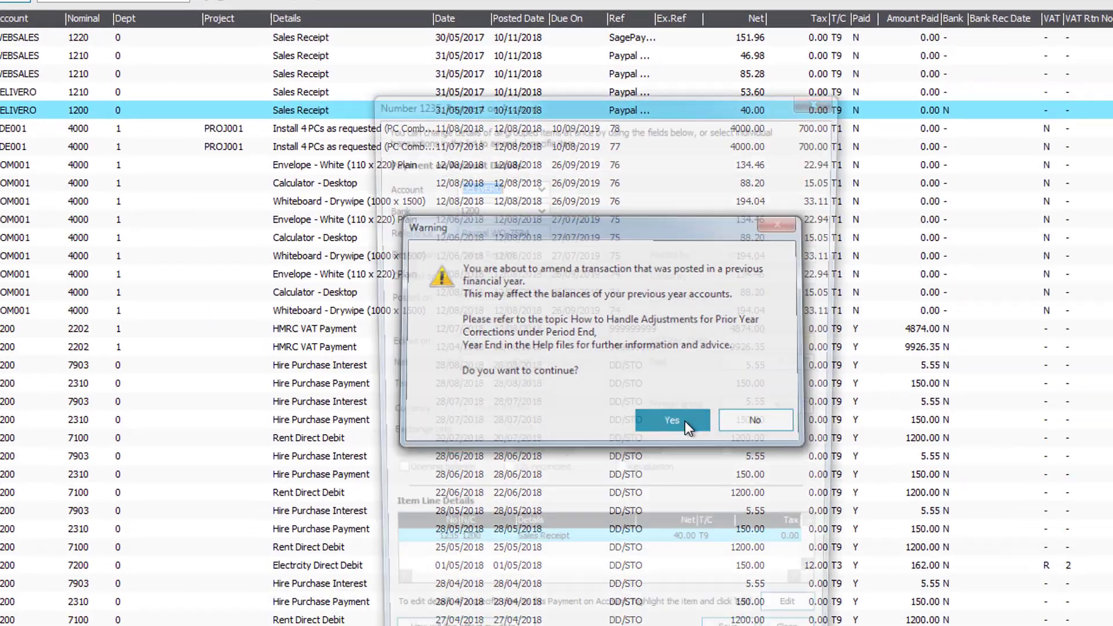
{"action": "left_click", "coordinate": [685, 422]}
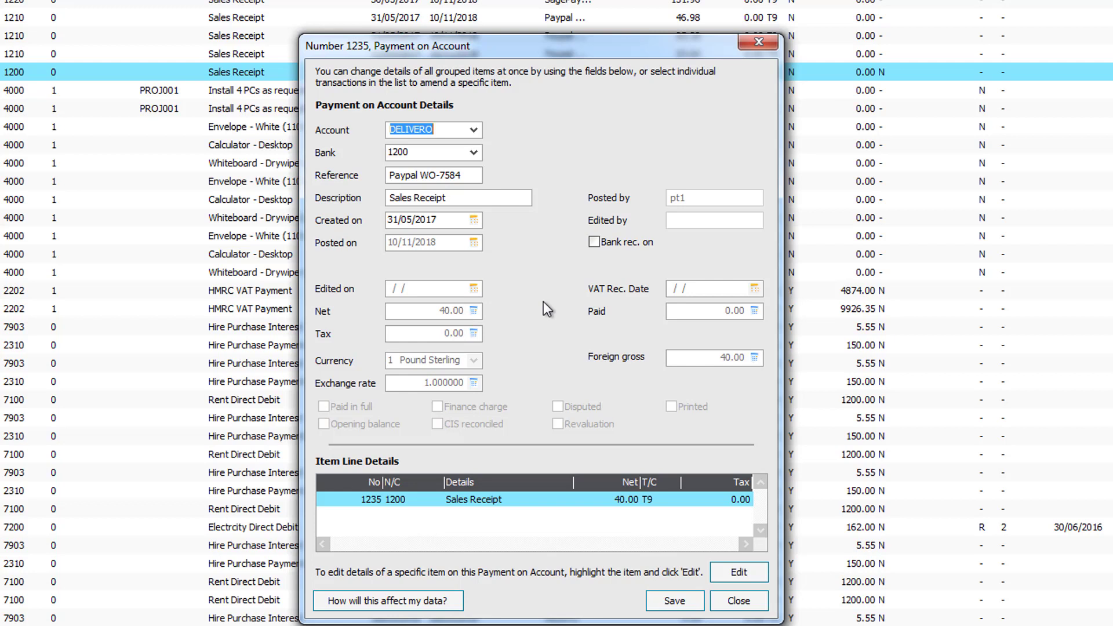
{"action": "left_click", "coordinate": [739, 603]}
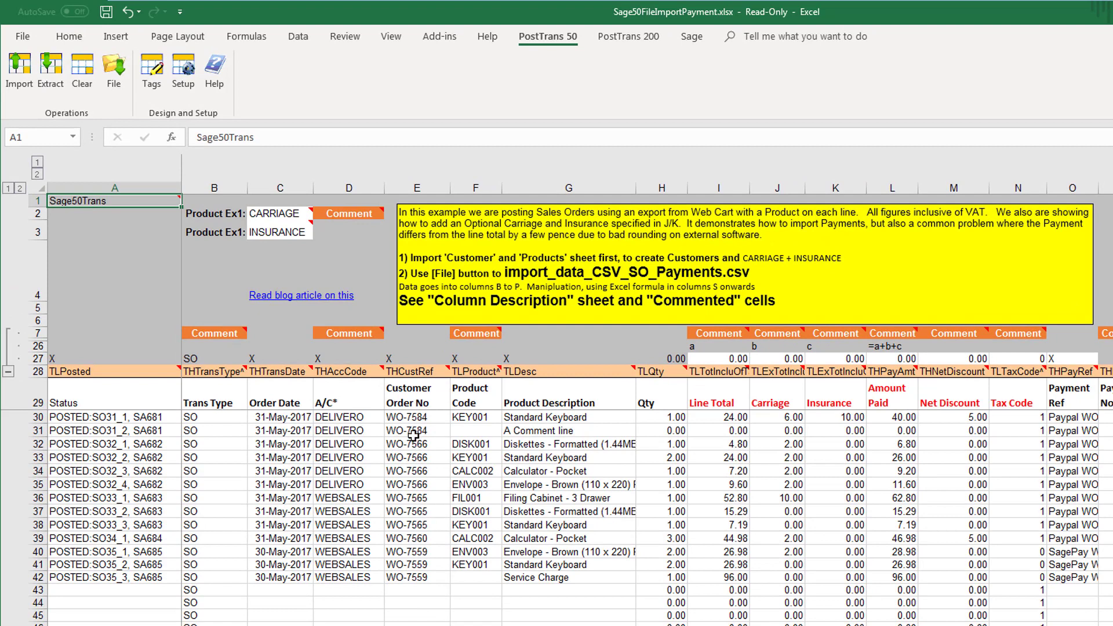
Step: Select cell B30 and show PostTrans Setup's Import File settings, which import into column B
{"action": "left_click", "coordinate": [218, 423]}
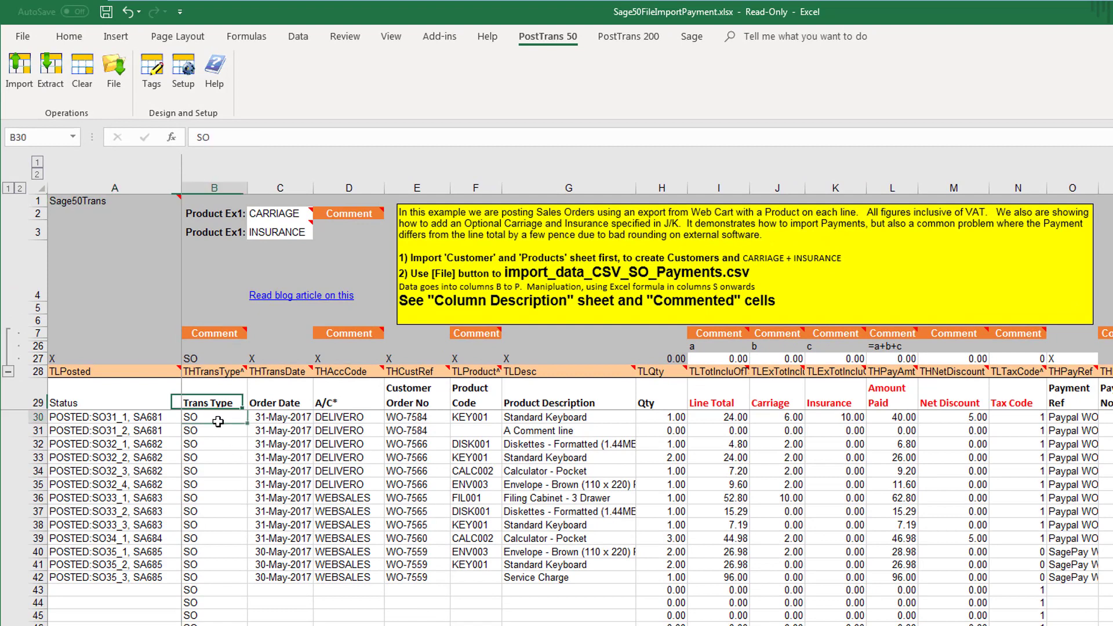
{"action": "left_click", "coordinate": [186, 75]}
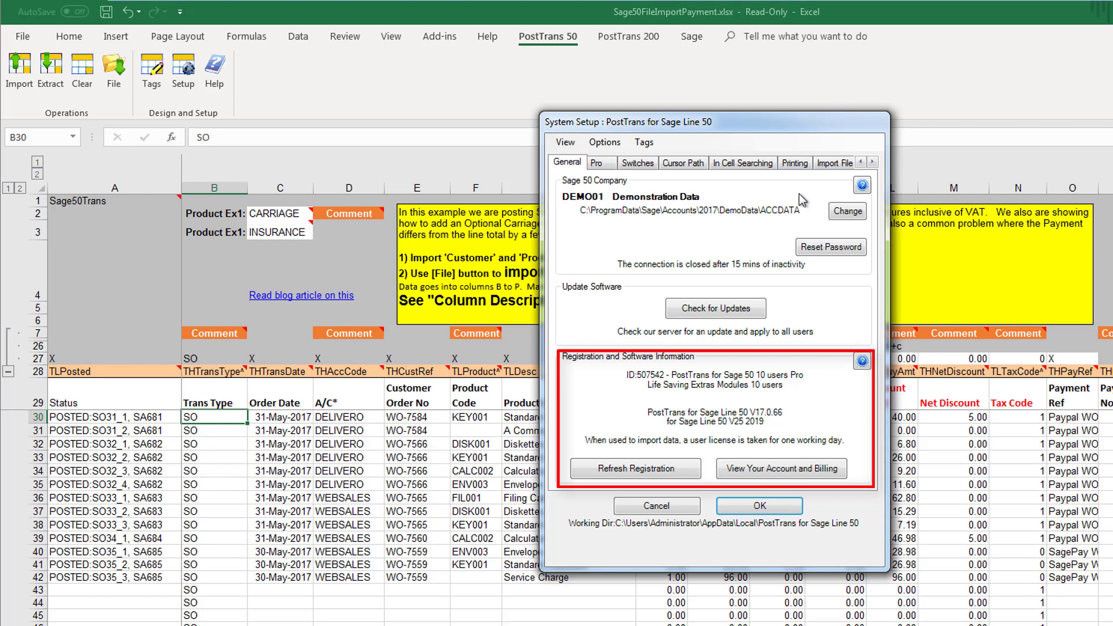
{"action": "left_click", "coordinate": [833, 165]}
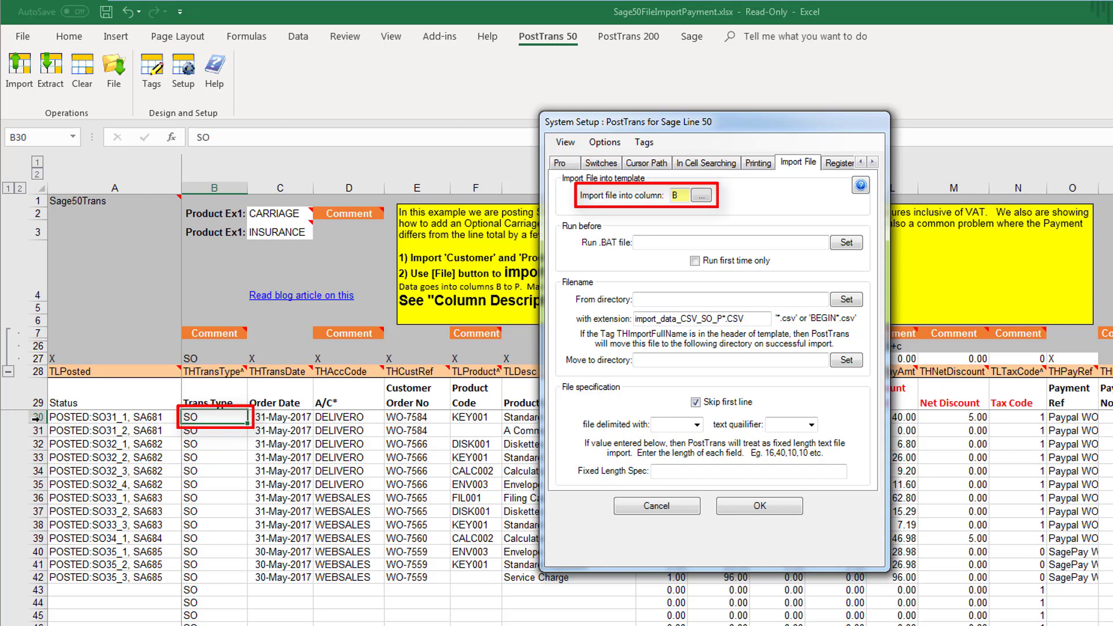
Step: Review the Import File extension, From directory and Run .BAT settings, then cancel without changes
{"action": "left_click_drag", "start_coordinate": [204, 418], "coordinate": [547, 578]}
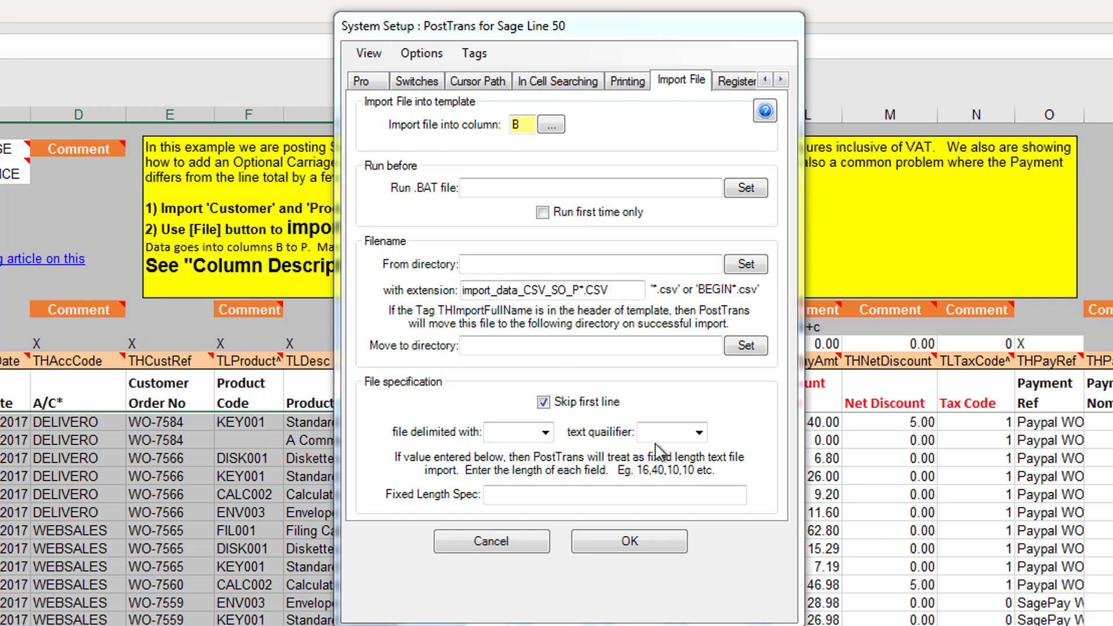
{"action": "left_click_drag", "start_coordinate": [613, 290], "coordinate": [445, 292]}
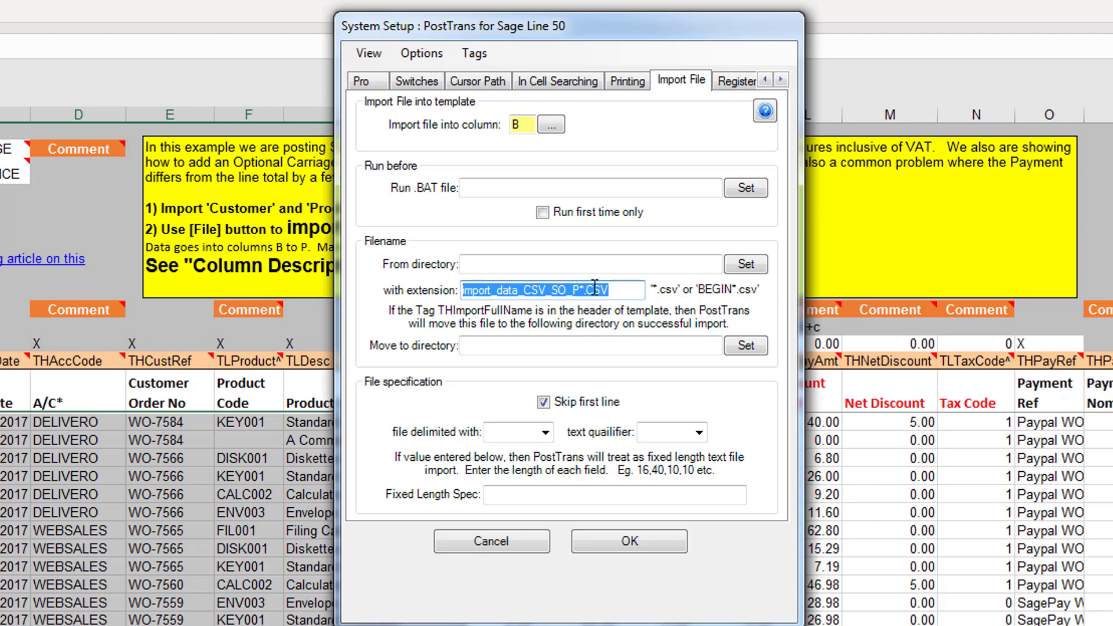
{"action": "left_click", "coordinate": [588, 265]}
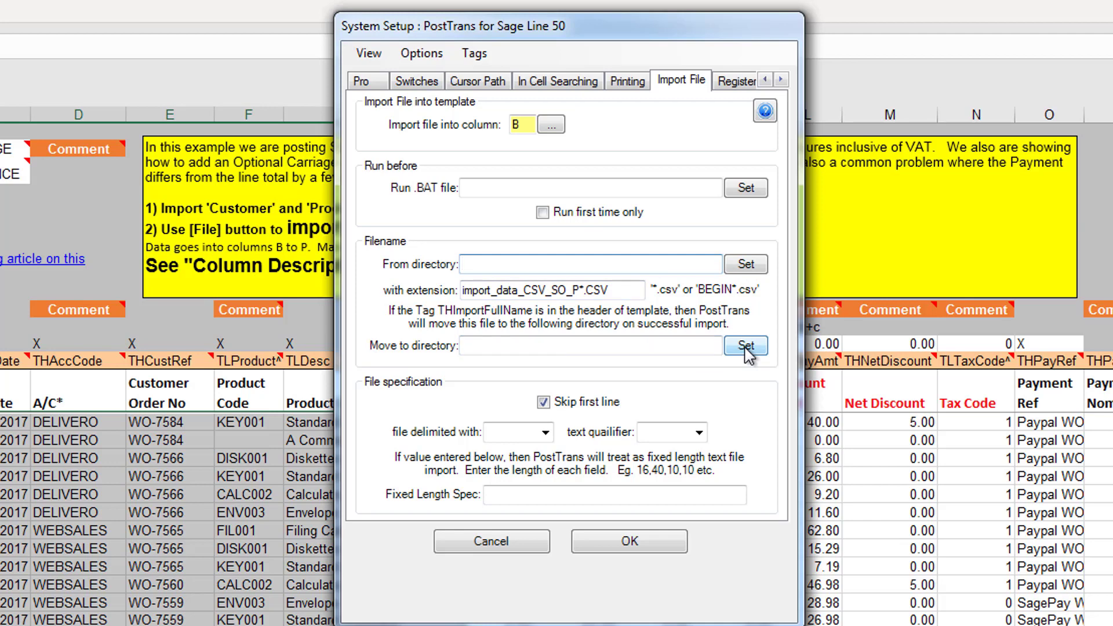
{"action": "left_click", "coordinate": [489, 187]}
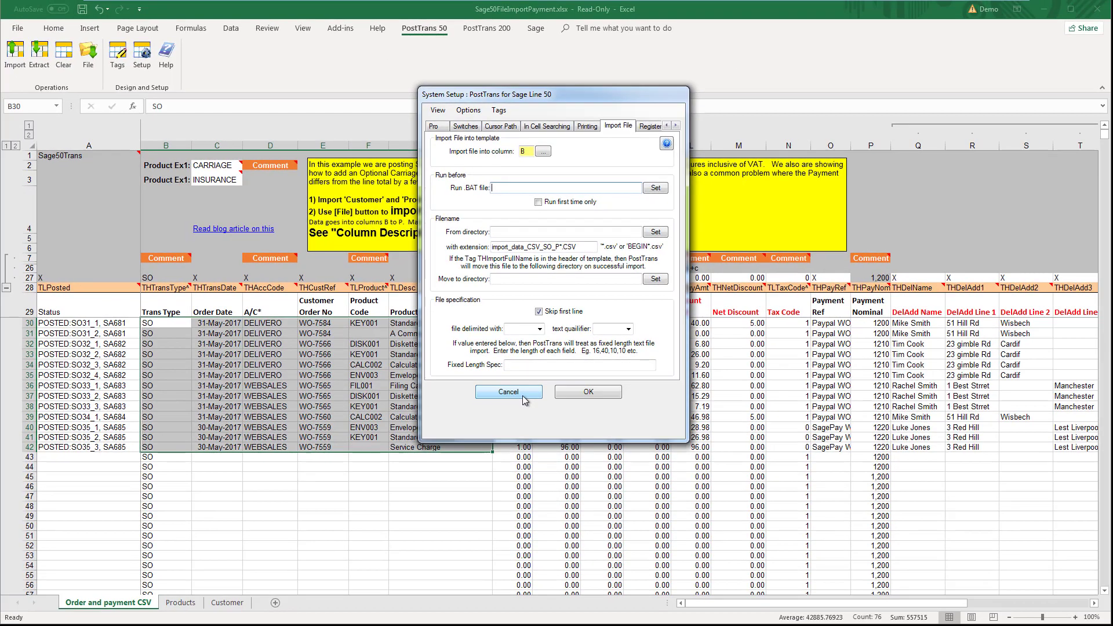
{"action": "left_click", "coordinate": [508, 392]}
{"action": "left_click", "coordinate": [529, 438]}
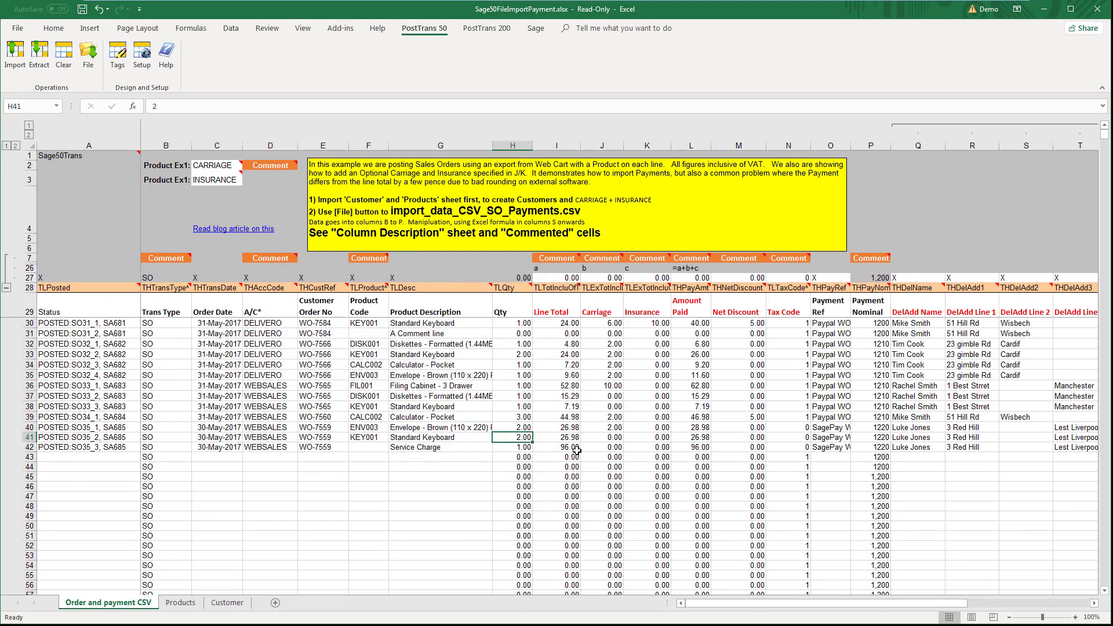
{"action": "left_click", "coordinate": [577, 449]}
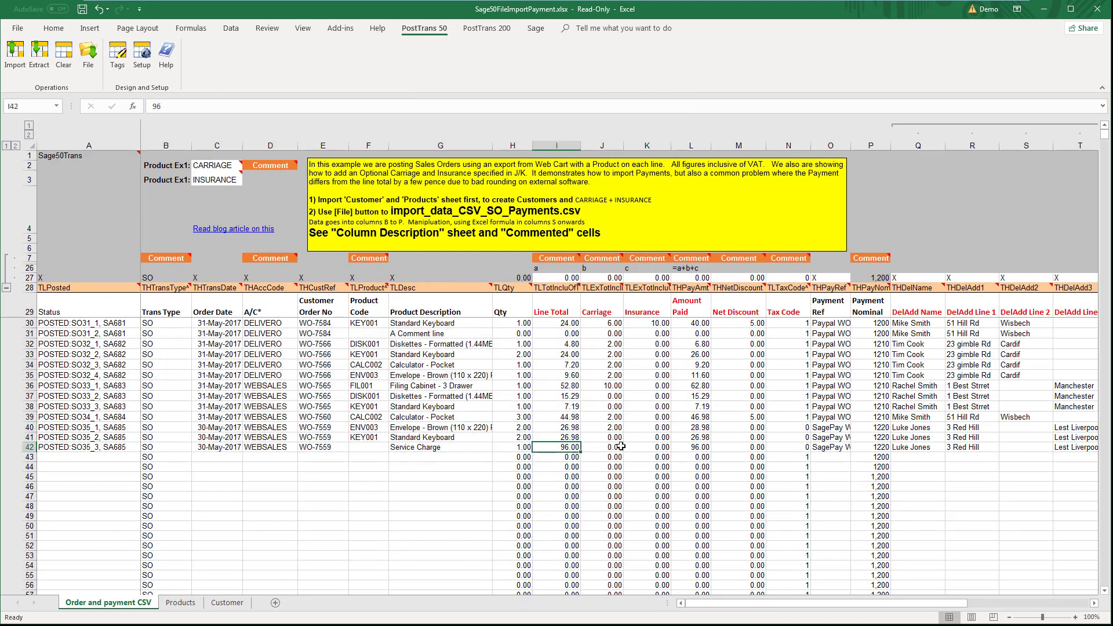